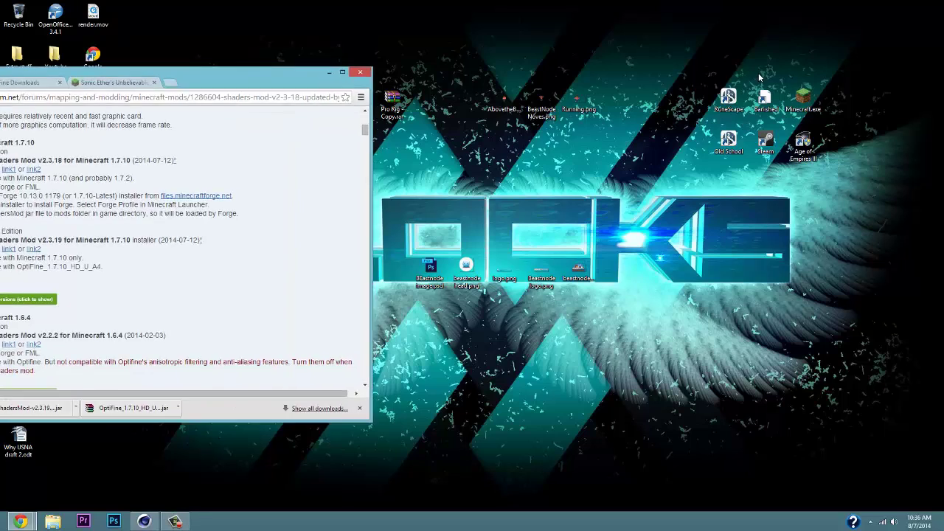
# - Maximize the browser window and return to the start of the Shaders Mod v2.3.18 forum thread
pyautogui.press('super+Right')
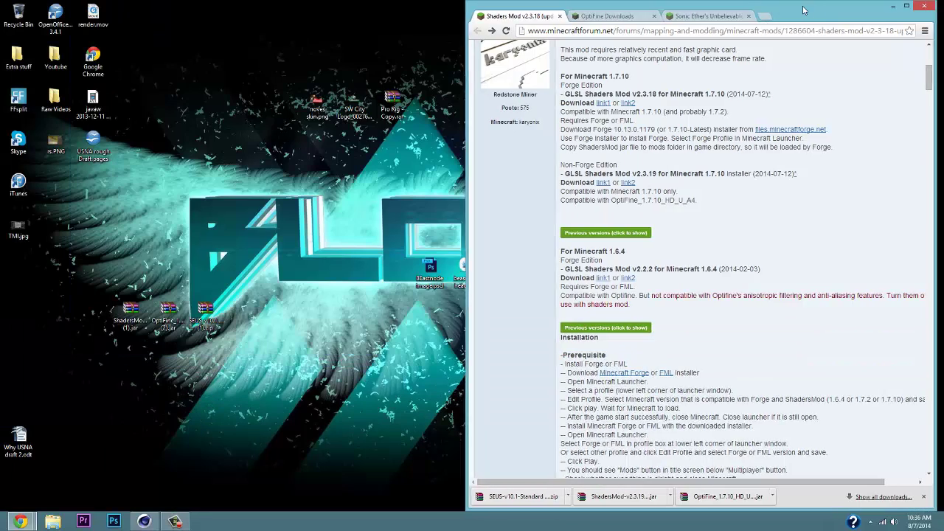
pyautogui.click(914, 5)
pyautogui.scroll(4, 497, 224)
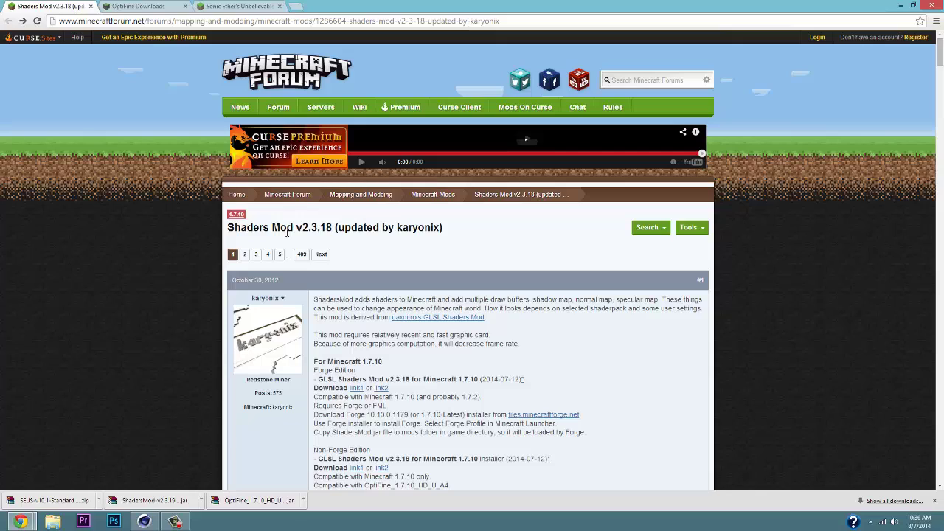
# - Open the first download link for the Non-Forge Edition of GLSL Shaders Mod v2.3.19 for Minecraft 1.7.10
pyautogui.moveTo(252, 229); pyautogui.dragTo(418, 228)
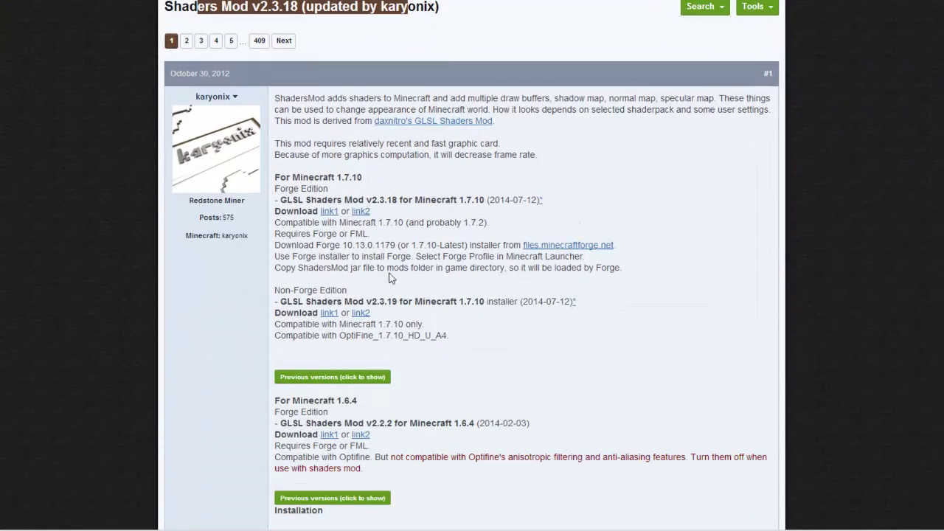
pyautogui.click(334, 187)
pyautogui.moveTo(333, 187); pyautogui.dragTo(273, 190)
pyautogui.moveTo(348, 291); pyautogui.dragTo(273, 293)
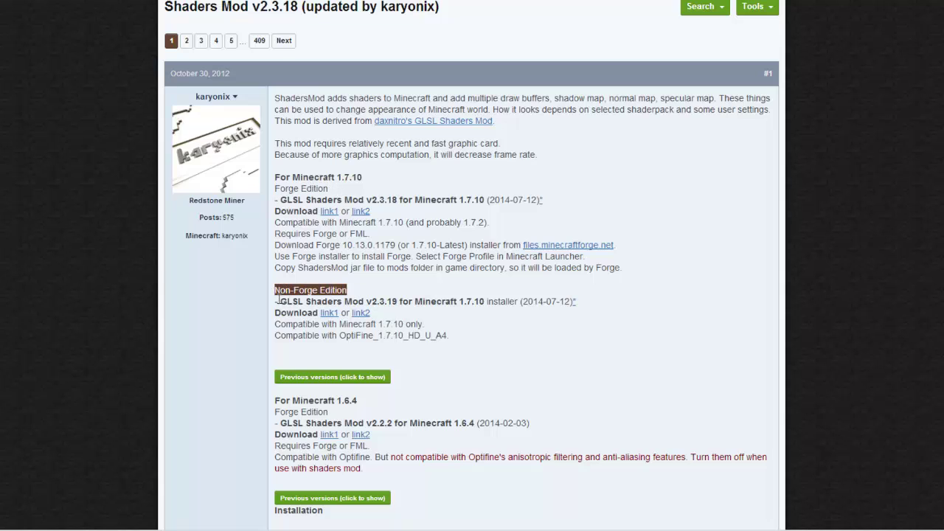
pyautogui.click(329, 314)
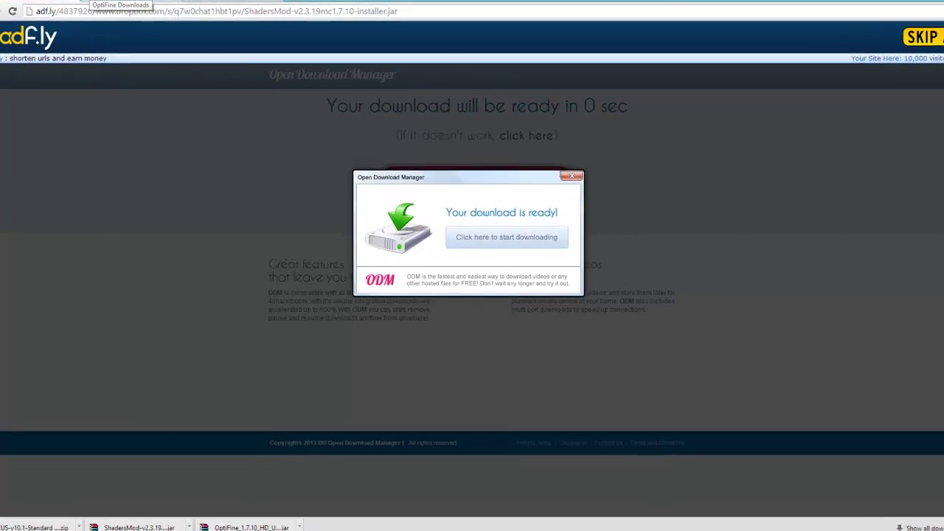
# - Download OptiFine 1.7.10 HD U A4 from the OptiFine HD Ultra section of the OptiFine downloads page, skipping the ad
pyautogui.click(109, 6)
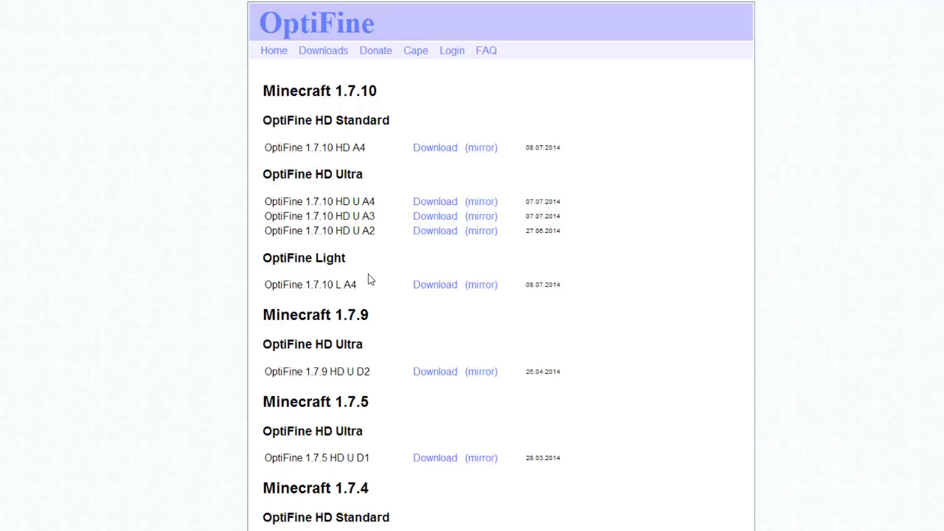
pyautogui.moveTo(304, 187); pyautogui.dragTo(367, 186)
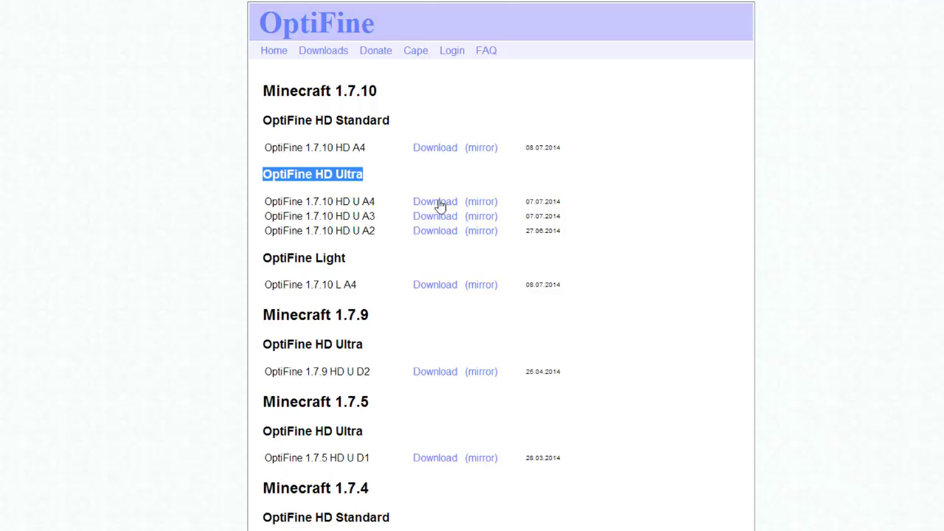
pyautogui.moveTo(273, 200); pyautogui.dragTo(386, 208)
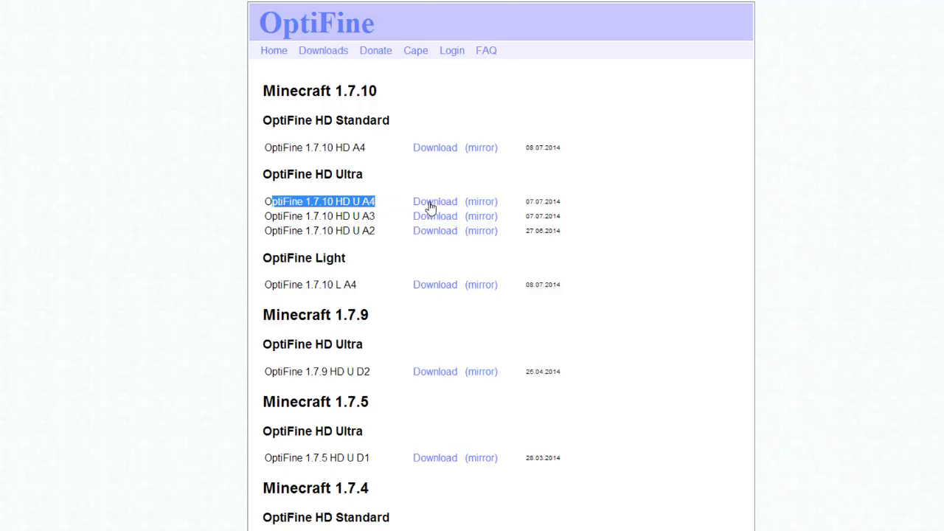
pyautogui.click(430, 204)
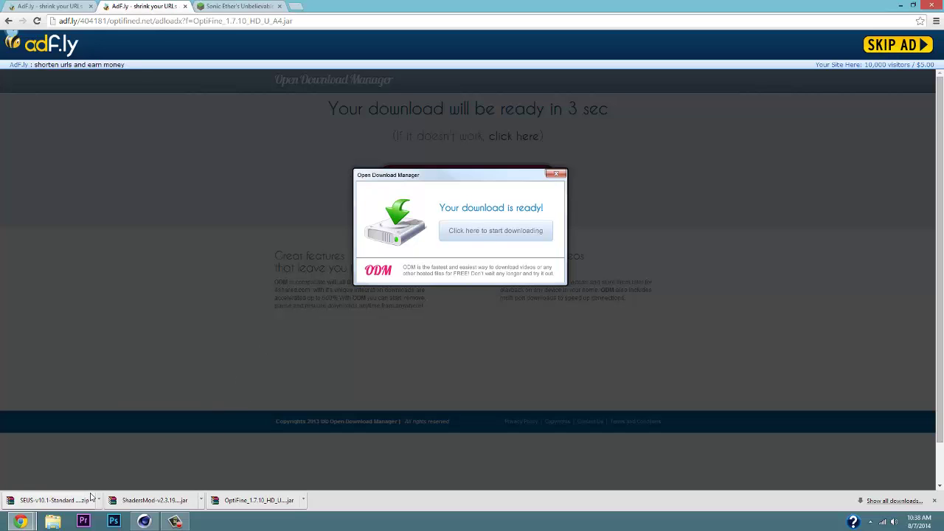
pyautogui.click(880, 52)
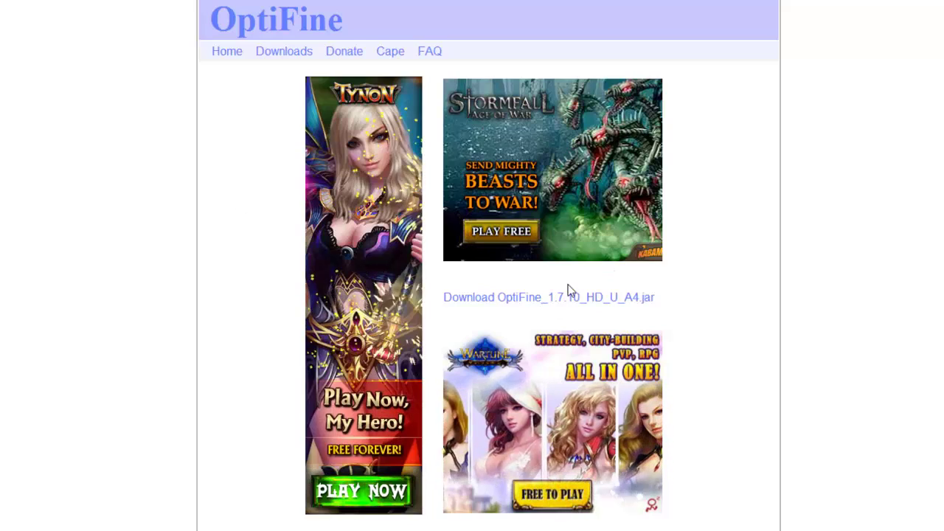
pyautogui.click(559, 298)
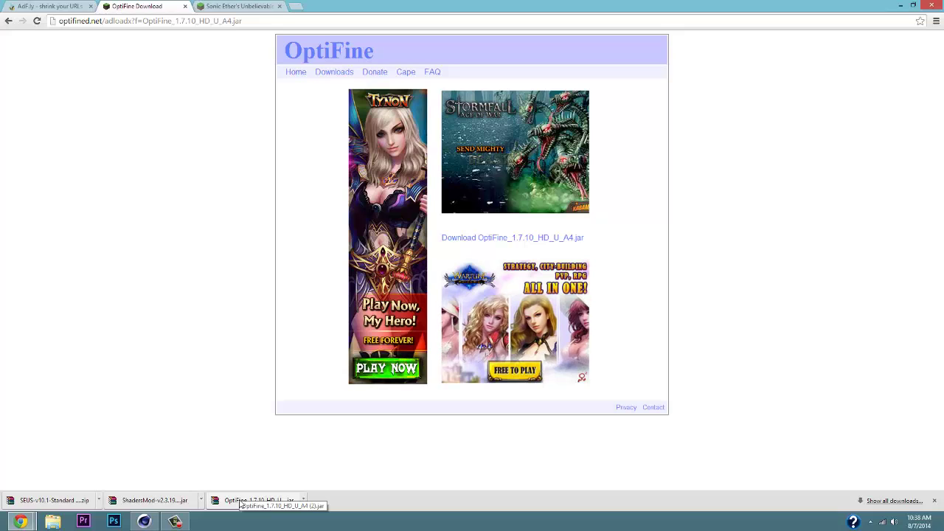
# - Look through the Sonic Ether's Unbelievable Shaders thread, including its screenshots, setup instructions and SEUS v10.1 downloads
pyautogui.click(231, 6)
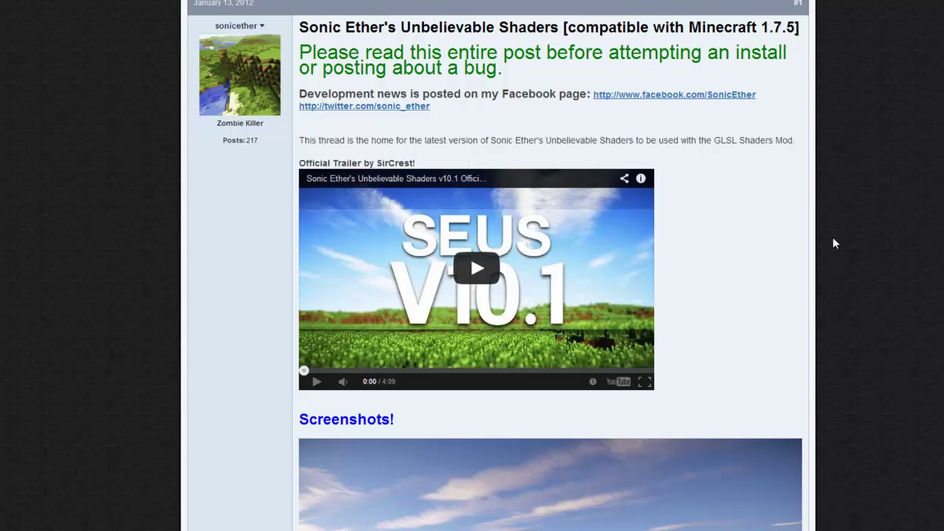
pyautogui.scroll(-1, 834, 242)
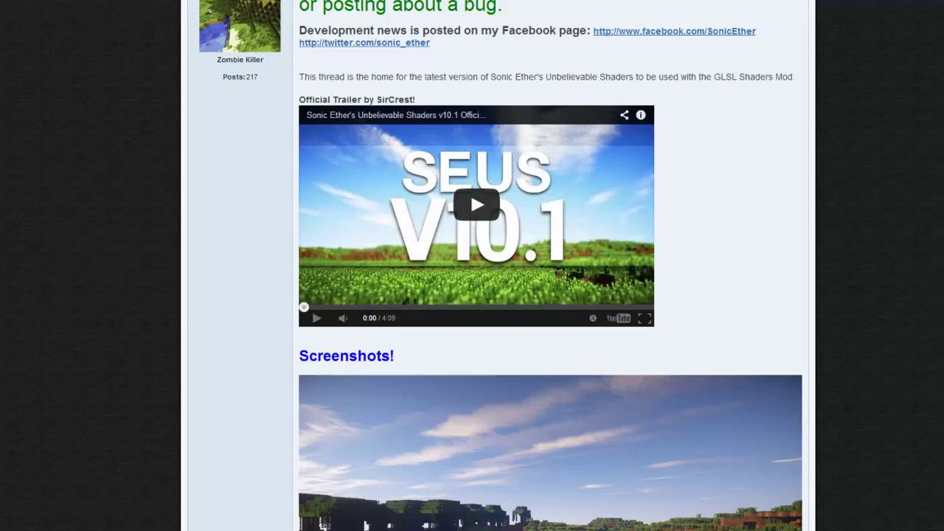
pyautogui.scroll(-6, 469, 191)
pyautogui.scroll(-6, 519, 356)
pyautogui.scroll(-20, 520, 357)
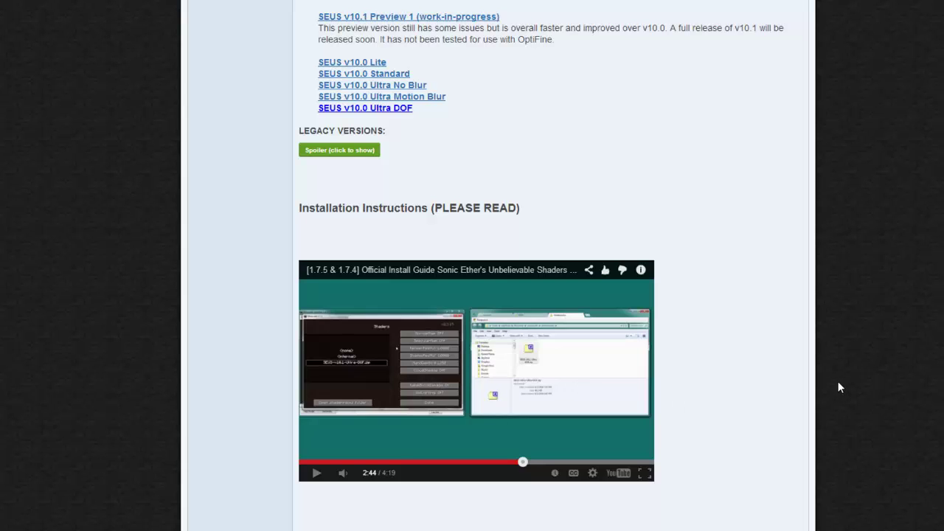
pyautogui.scroll(12, 838, 382)
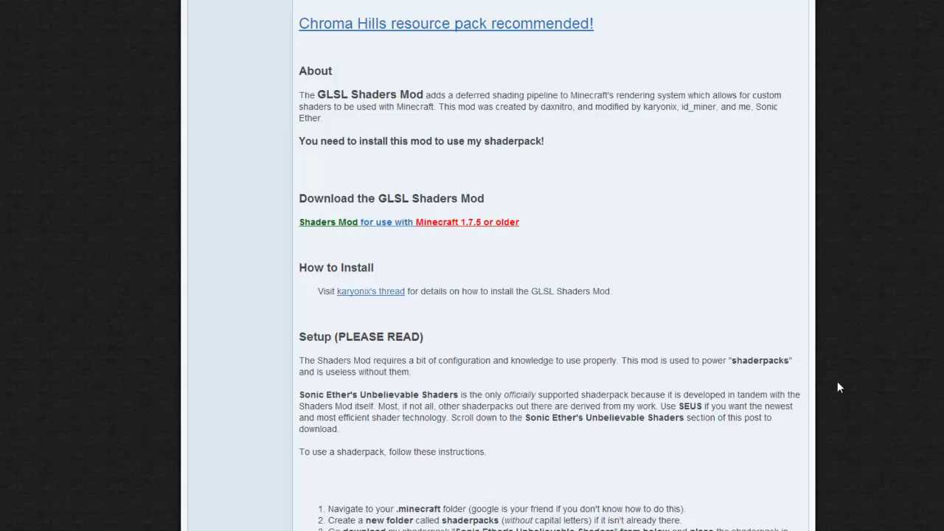
pyautogui.scroll(-7, 838, 382)
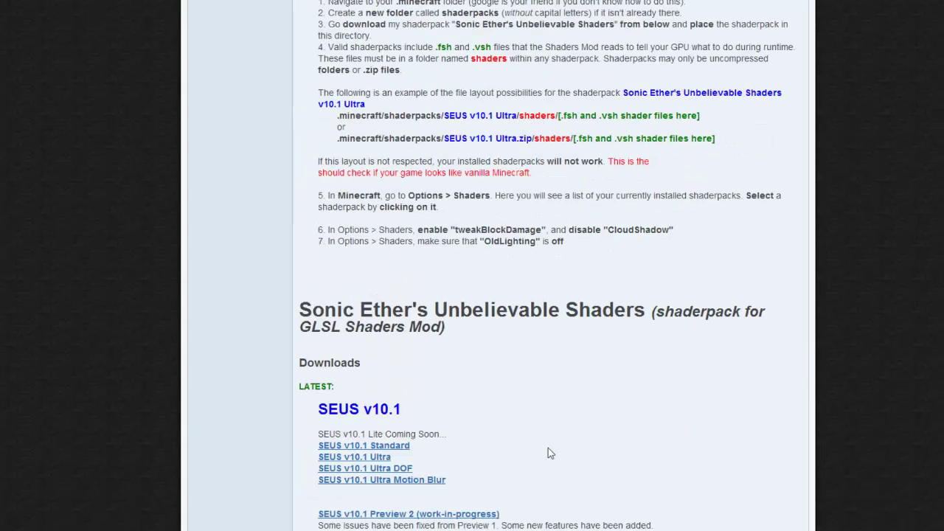
pyautogui.scroll(20, 502, 399)
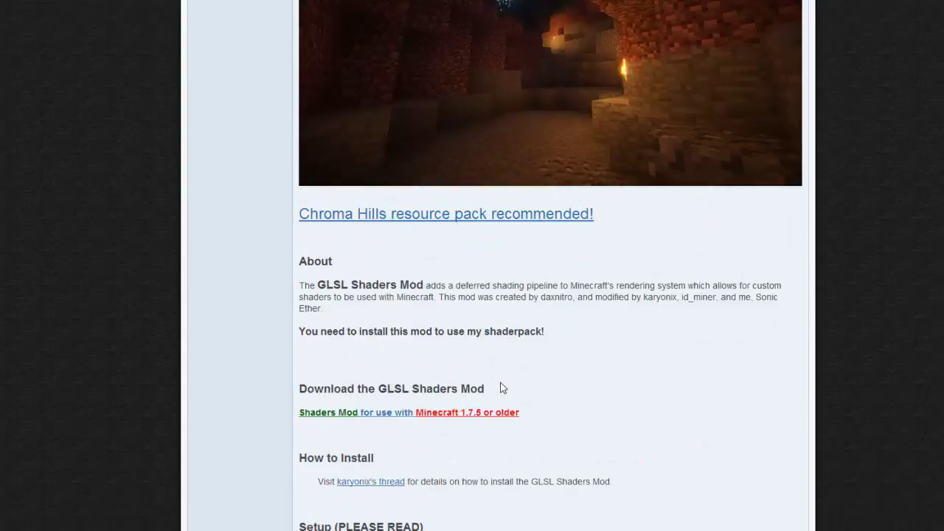
pyautogui.scroll(-5, 495, 402)
pyautogui.scroll(-15, 603, 402)
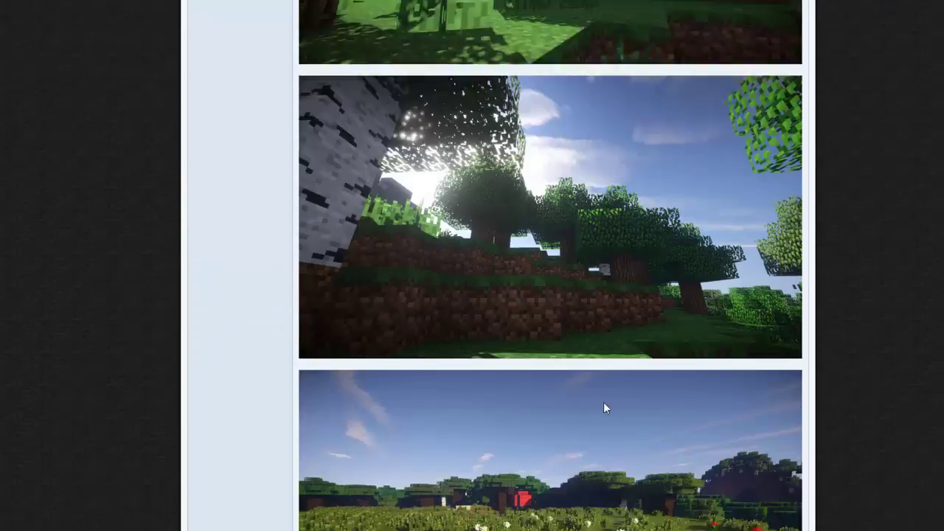
pyautogui.scroll(-3, 332, 369)
pyautogui.scroll(2, 344, 310)
pyautogui.scroll(2, 347, 284)
pyautogui.scroll(-7, 349, 287)
pyautogui.scroll(-3, 354, 289)
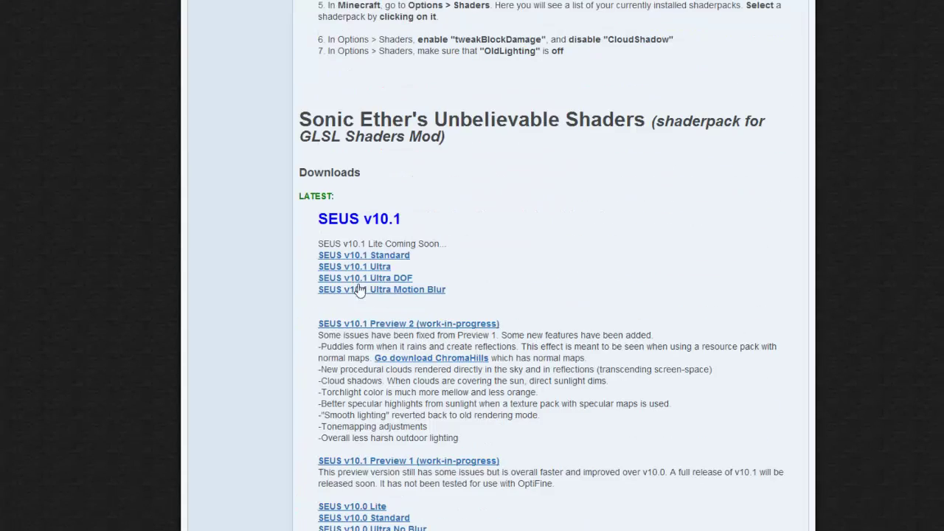
# - Open the SEUS v10.1 Standard download link in the Sonic Ether's Unbelievable Shaders section
pyautogui.moveTo(311, 121); pyautogui.dragTo(722, 128)
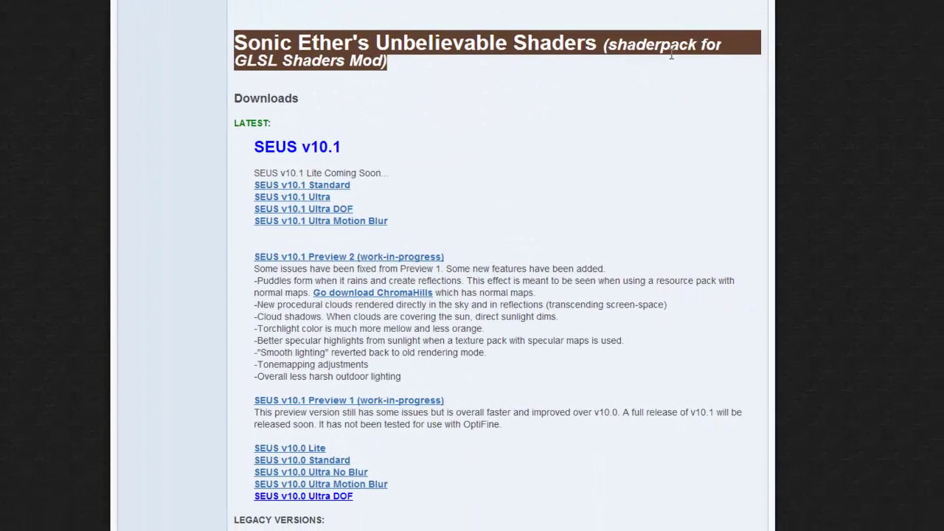
pyautogui.moveTo(672, 54); pyautogui.dragTo(527, 84)
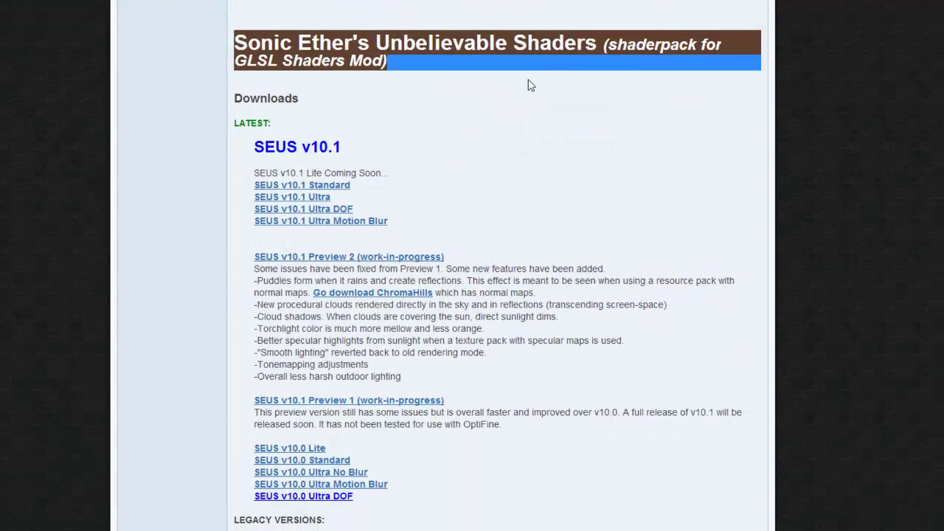
pyautogui.click(447, 70)
pyautogui.click(330, 186)
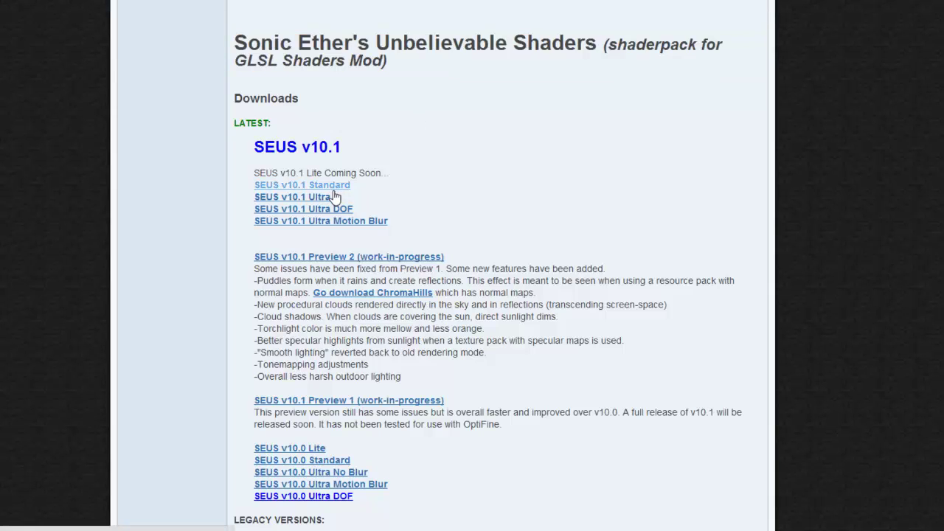
pyautogui.click(325, 197)
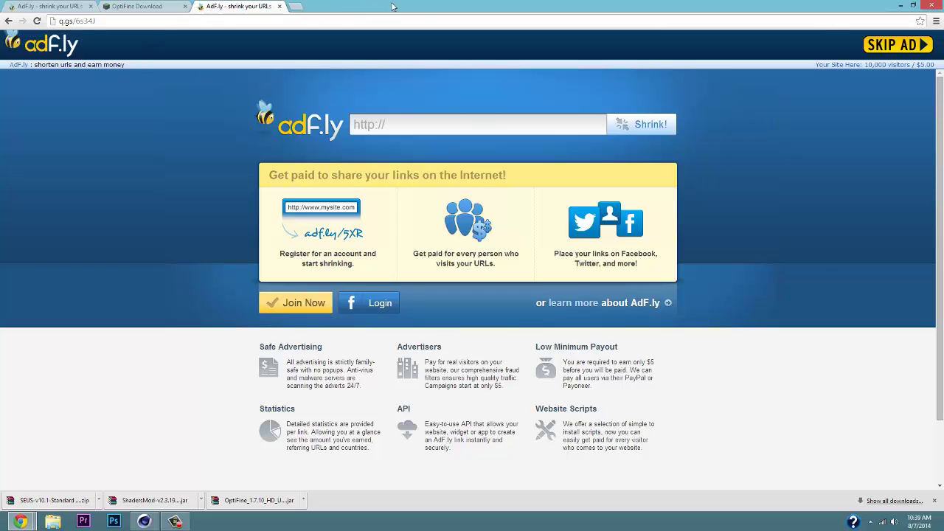
# - Minimize the browser and point out the downloaded ShadersMod, OptiFine and SEUS files on the desktop by selecting and deselecting them
pyautogui.press('super+Down')
pyautogui.press('super+Down')
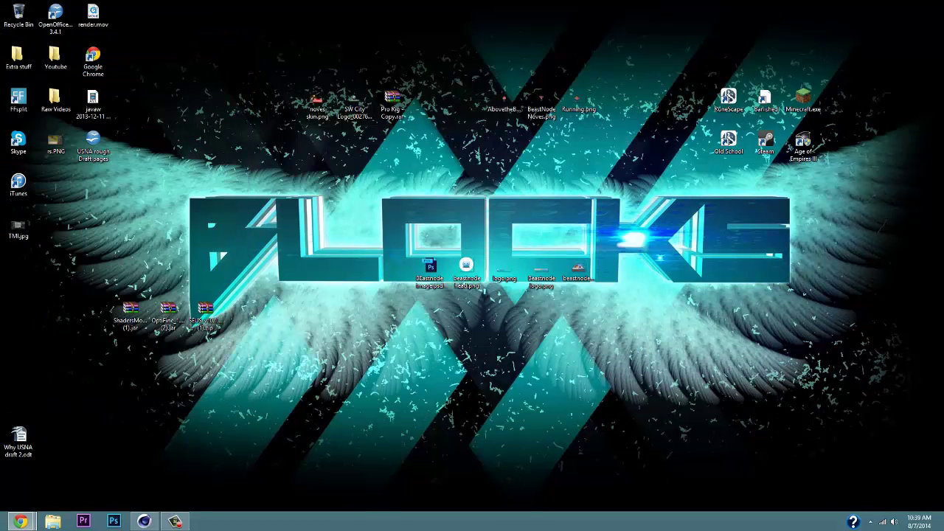
pyautogui.moveTo(295, 232); pyautogui.dragTo(192, 411)
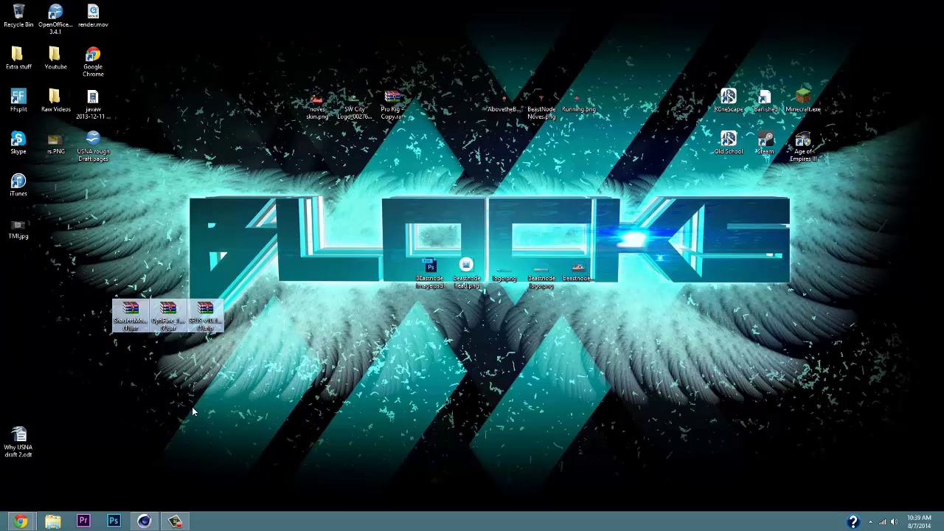
pyautogui.click(192, 412)
# - Launch Minecraft and open the game directory of the Non-Snapshots profile from its profile settings
pyautogui.doubleClick(803, 99)
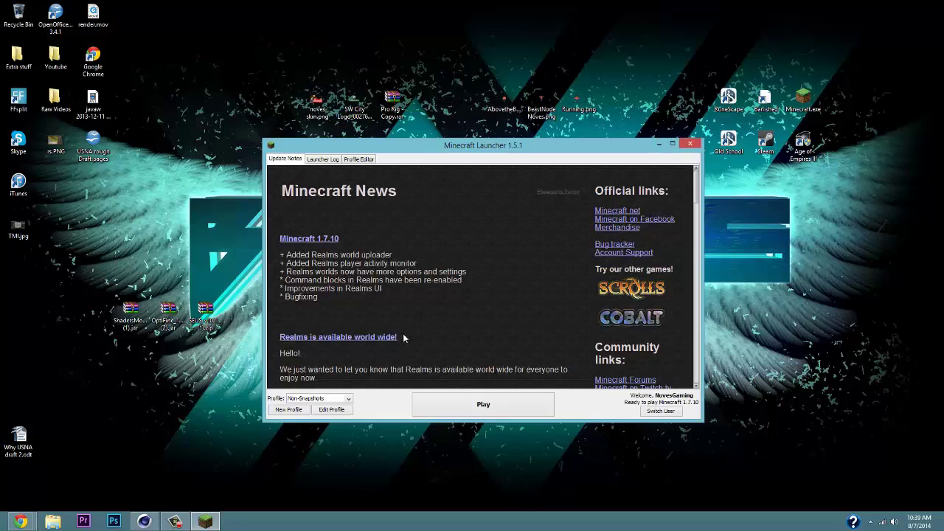
pyautogui.click(340, 412)
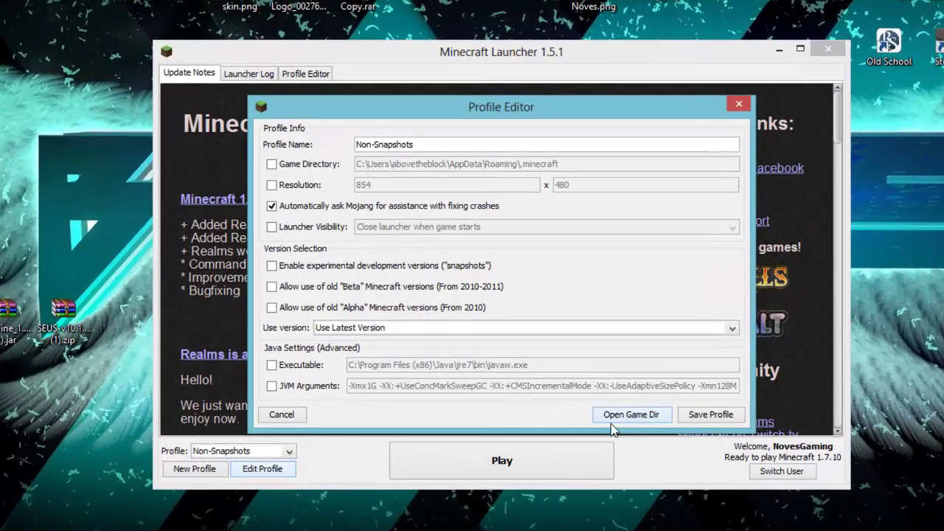
pyautogui.click(612, 415)
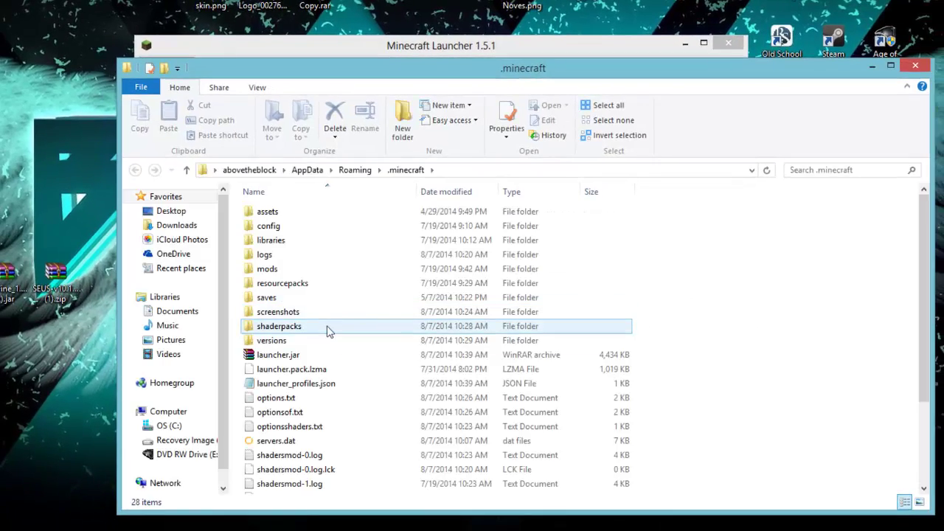
# - Inspect the new-item options and the shaderpacks folder's name in the .minecraft folder, and close the folder window
pyautogui.rightClick(676, 334)
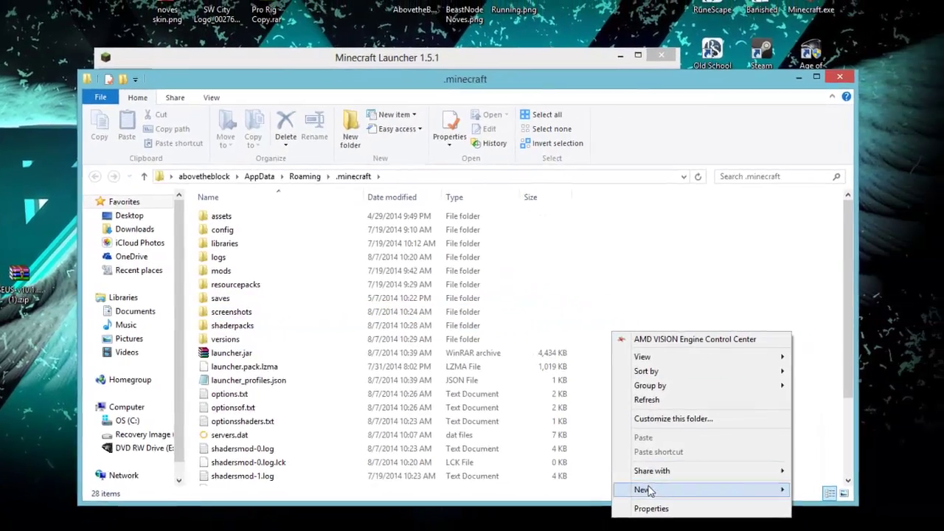
pyautogui.moveTo(692, 492)
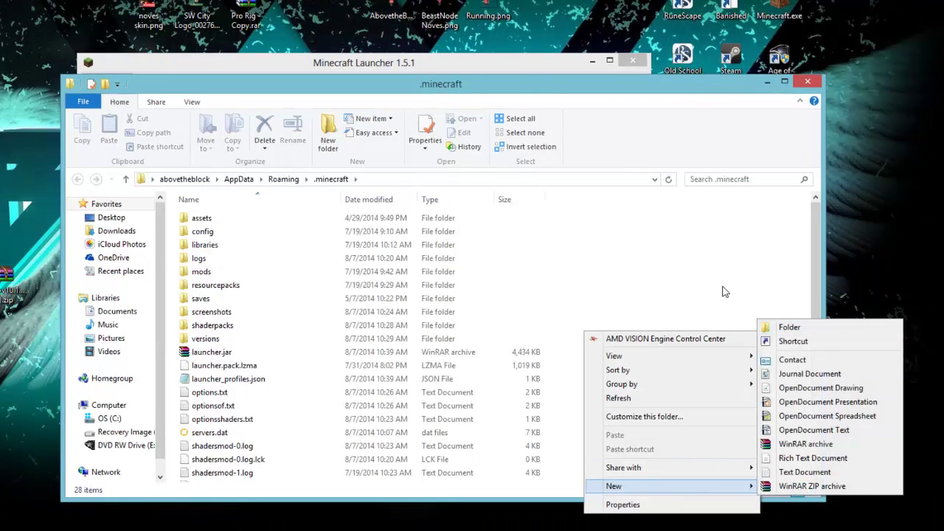
pyautogui.click(214, 332)
pyautogui.click(212, 332)
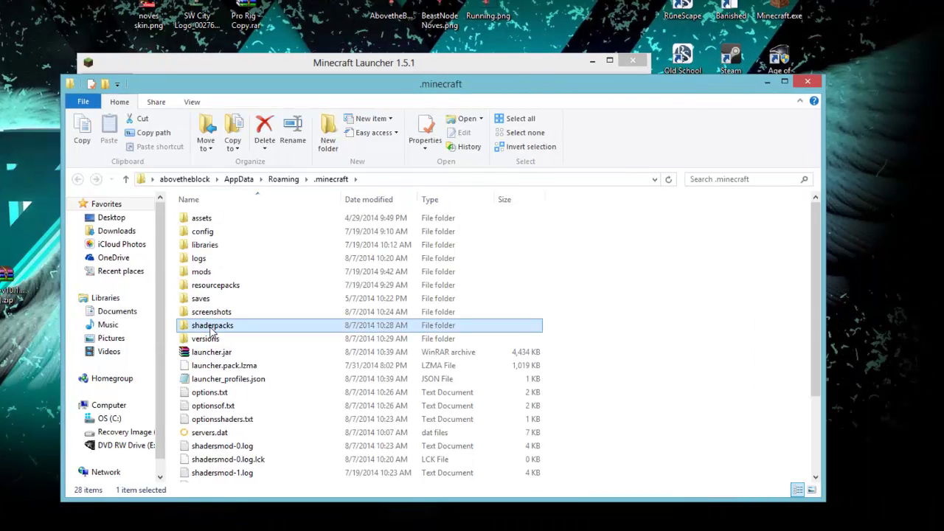
pyautogui.rightClick(211, 332)
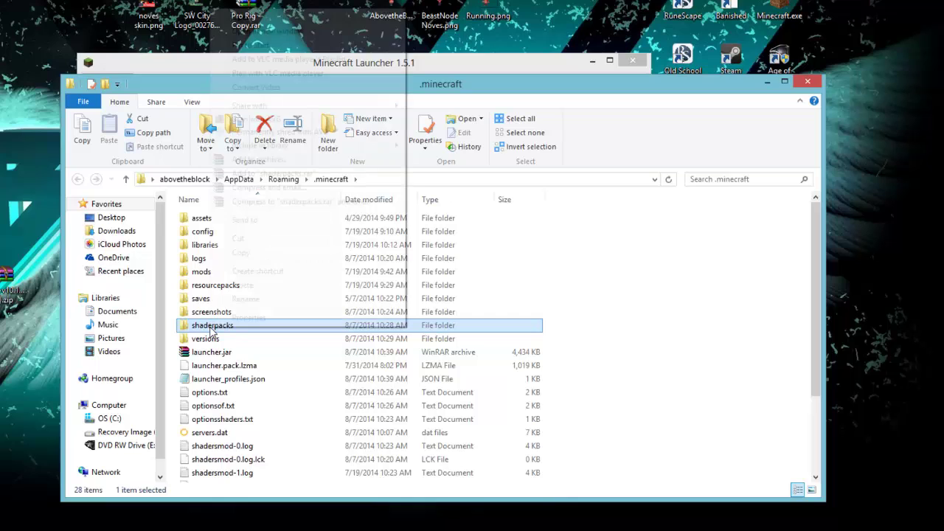
pyautogui.click(199, 329)
pyautogui.click(198, 328)
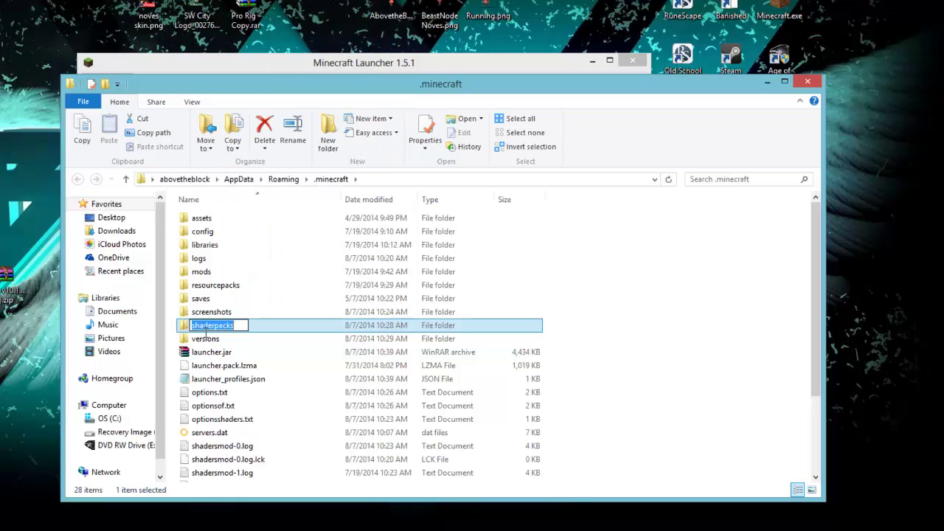
pyautogui.click(260, 332)
pyautogui.click(627, 337)
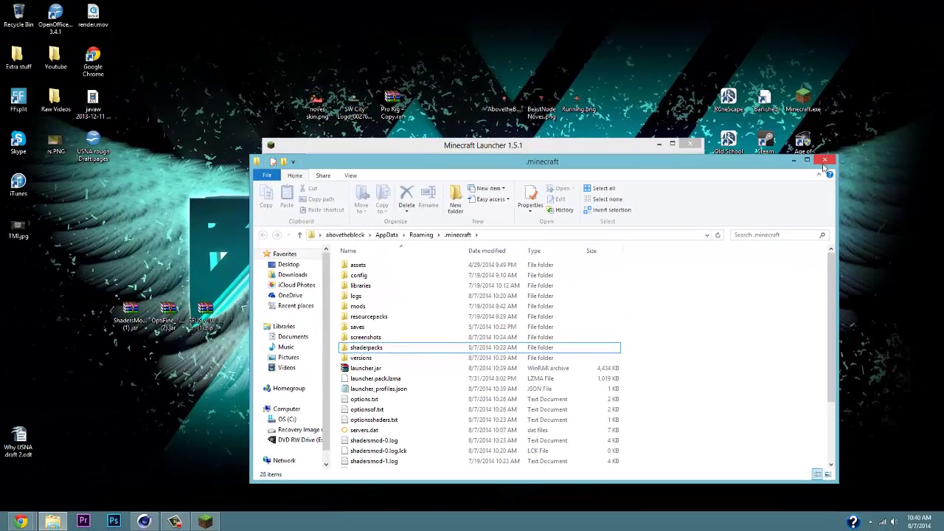
pyautogui.click(808, 81)
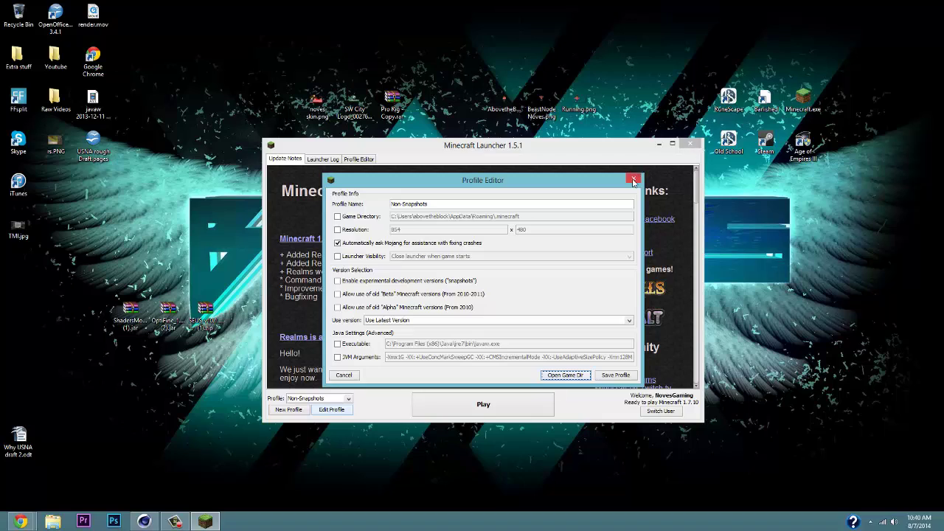
# - Close the profile settings and the Minecraft launcher, and point out the three downloaded files on the desktop
pyautogui.click(633, 178)
pyautogui.click(690, 144)
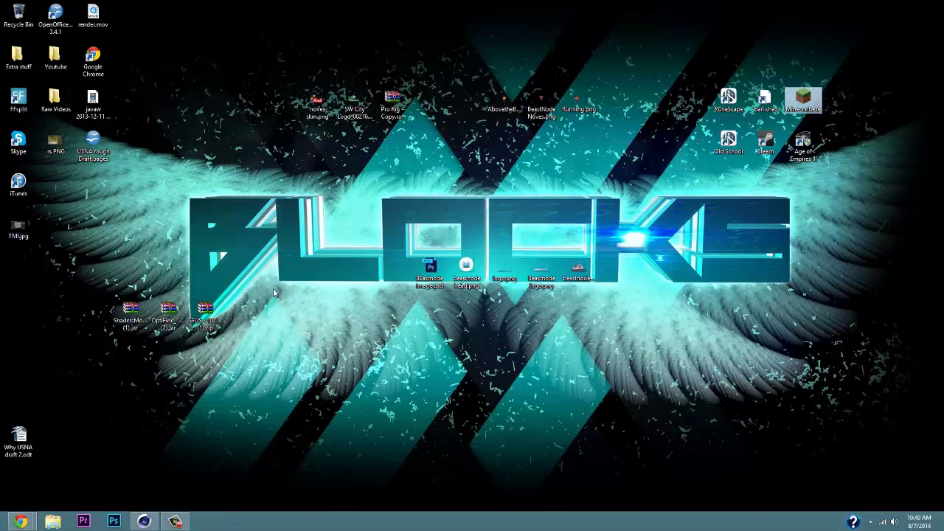
pyautogui.moveTo(293, 251); pyautogui.dragTo(57, 377)
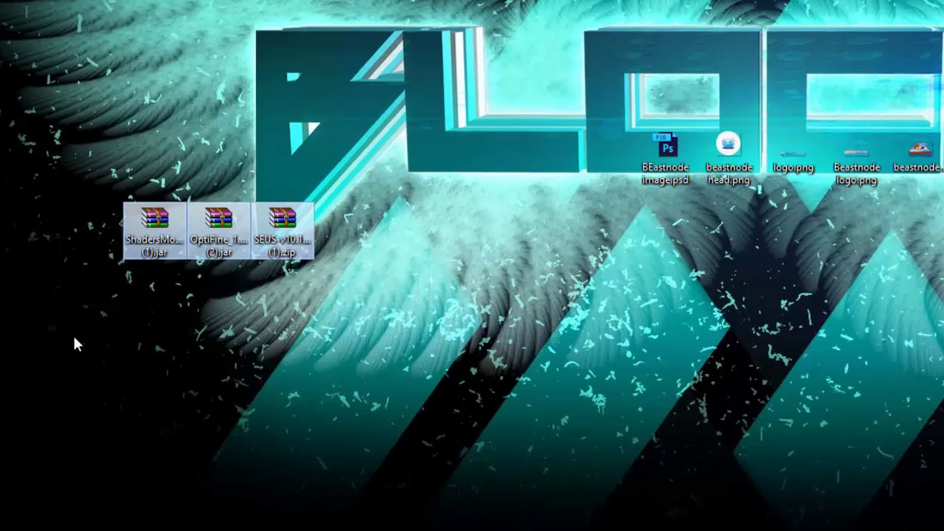
pyautogui.click(232, 376)
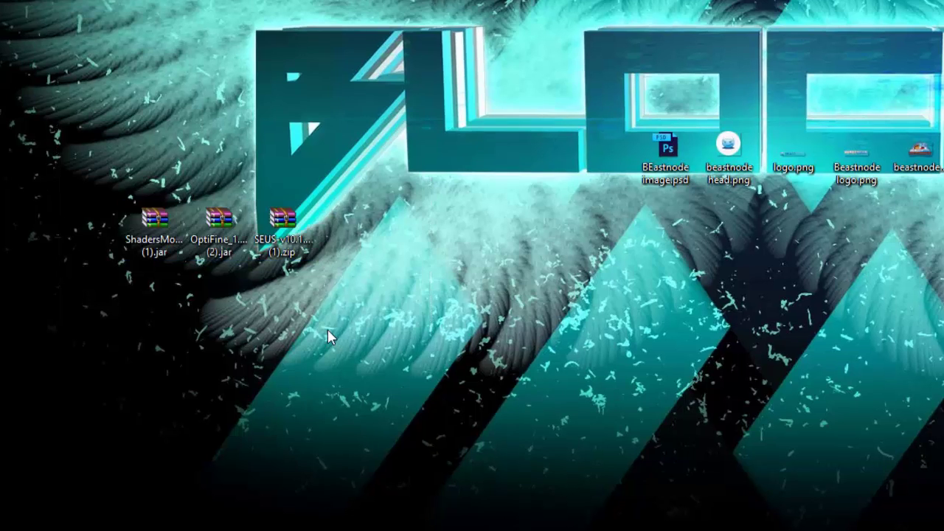
pyautogui.doubleClick(220, 225)
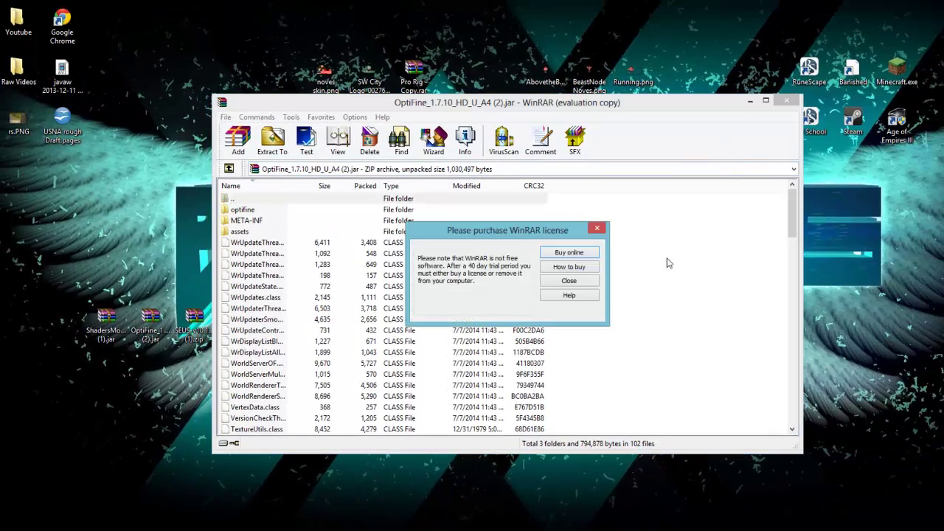
pyautogui.click(568, 281)
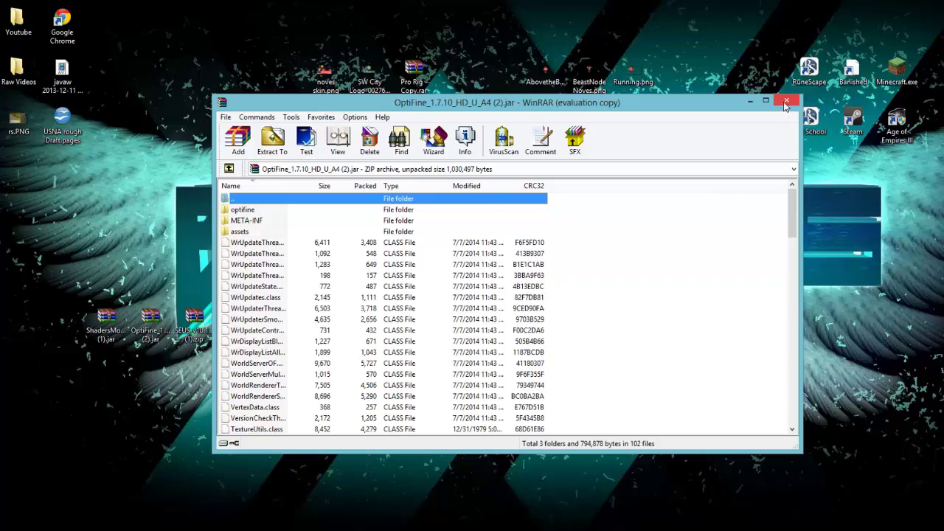
pyautogui.click(787, 100)
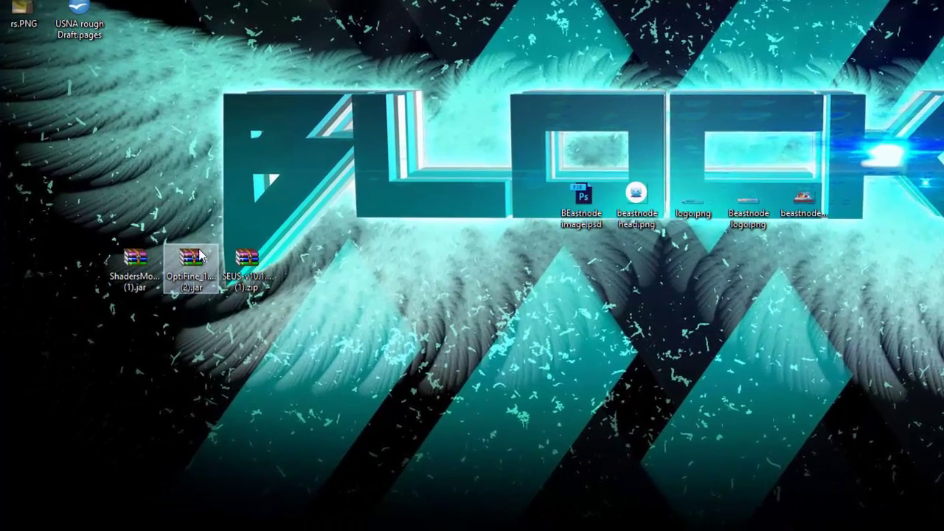
# - Run the OptiFine 1.7.10 HD U A4 jar with Java(TM) Platform SE binary and install OptiFine
pyautogui.rightClick(200, 256)
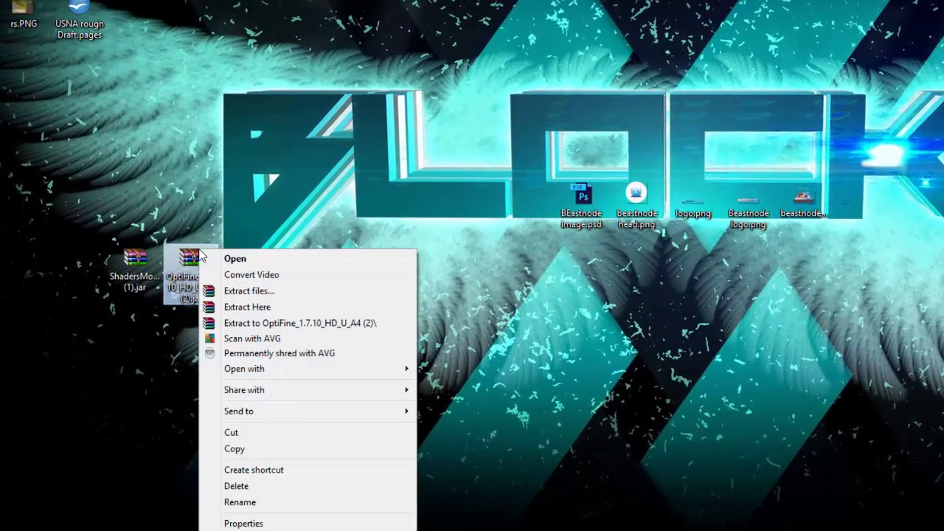
pyautogui.moveTo(280, 369)
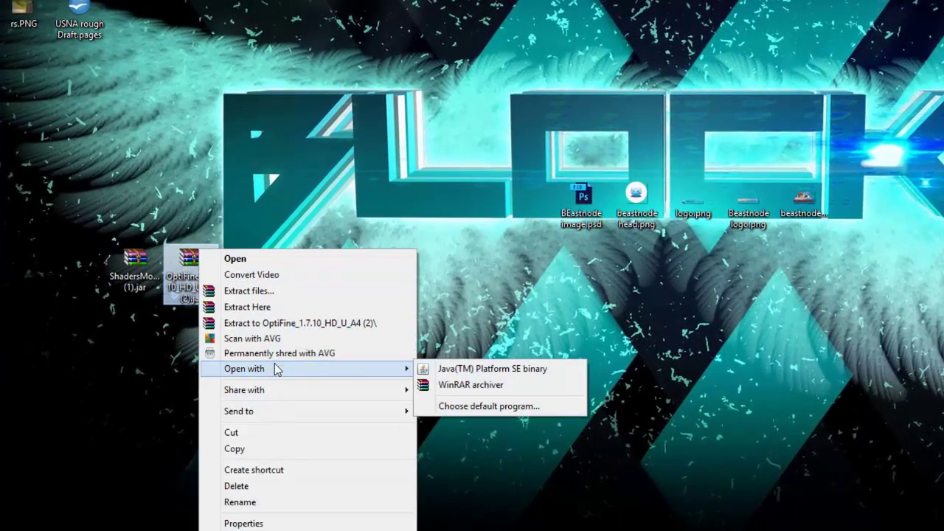
pyautogui.click(472, 372)
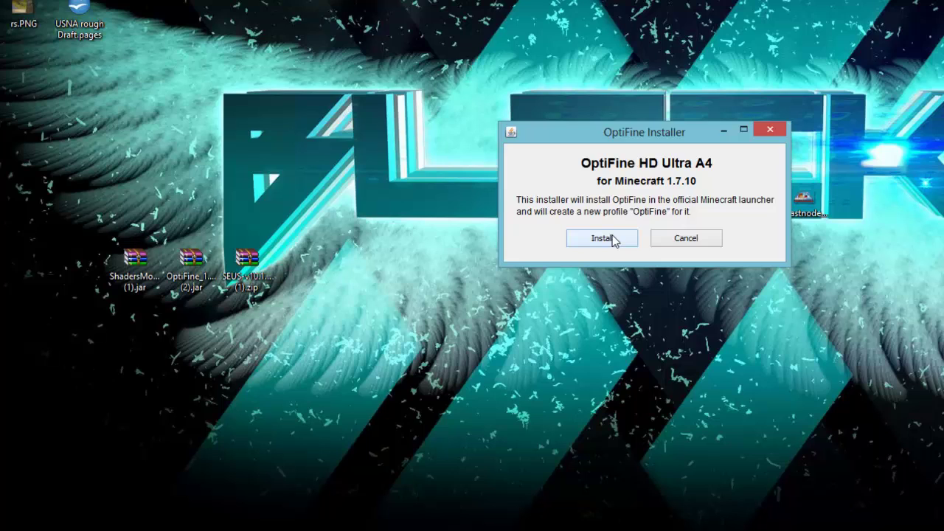
pyautogui.click(614, 240)
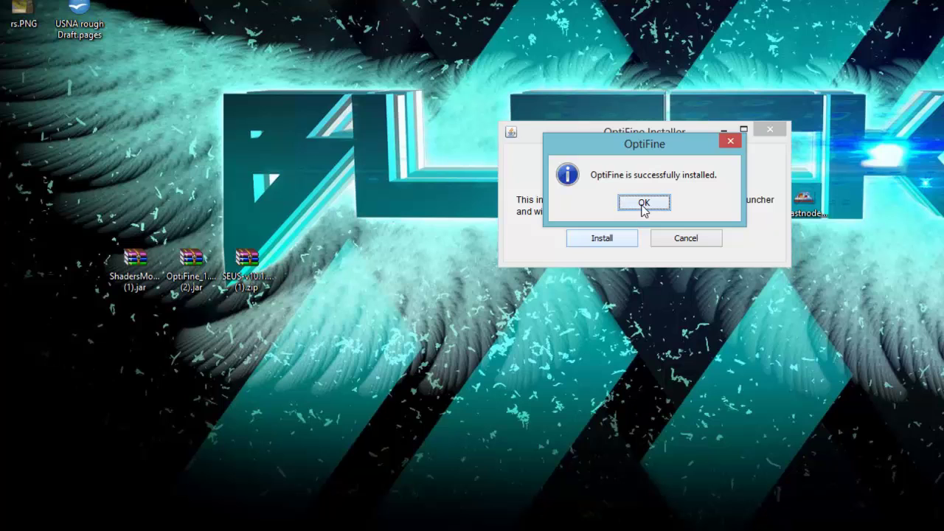
pyautogui.click(643, 204)
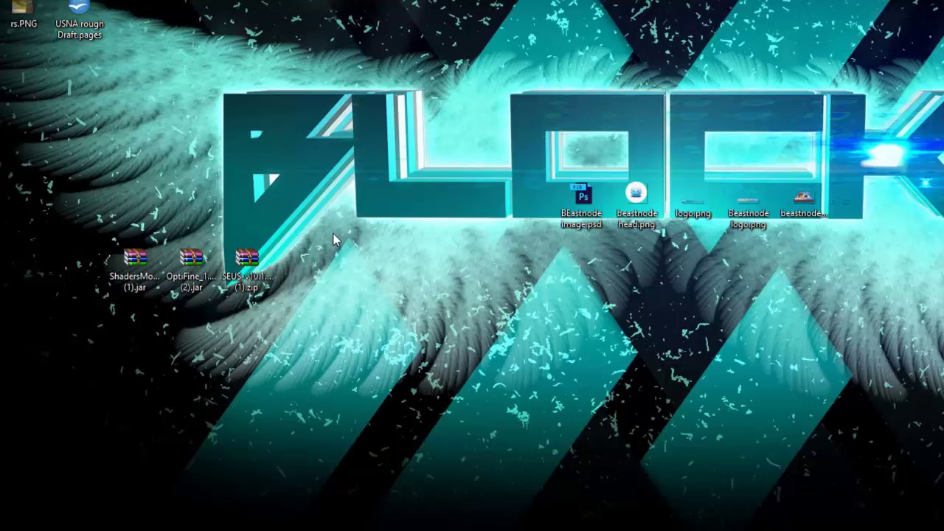
# - Run the ShadersMod v2.3.19 installer jar with Java(TM) Platform SE binary and install it to the .minecraft folder
pyautogui.rightClick(138, 274)
pyautogui.moveTo(286, 398)
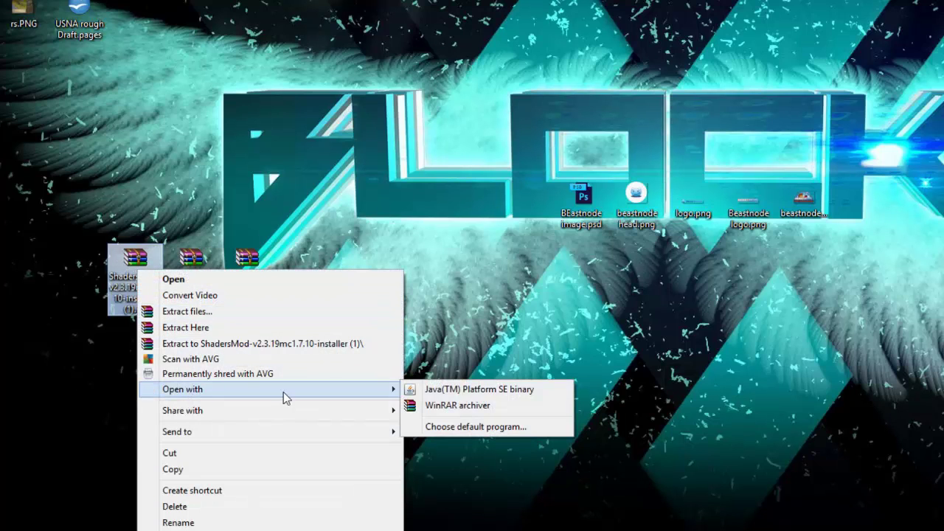
pyautogui.click(550, 389)
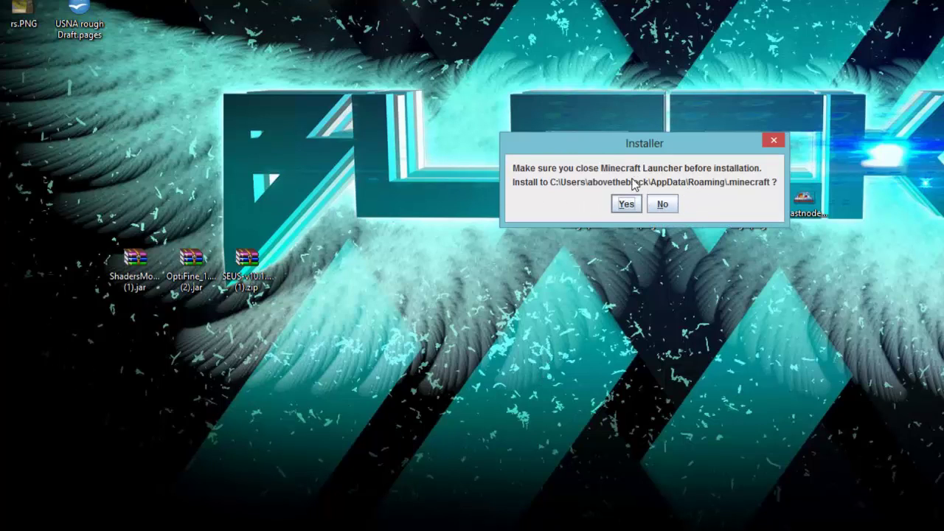
pyautogui.click(624, 204)
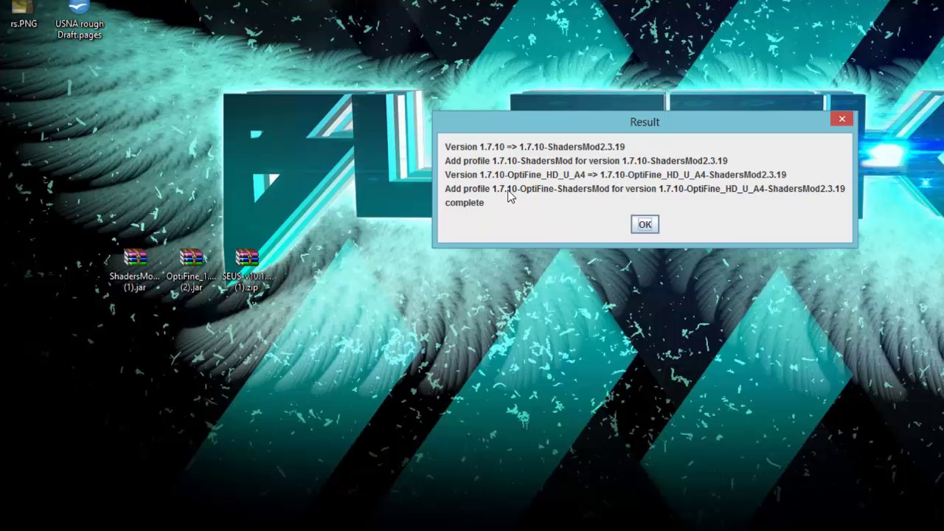
pyautogui.click(643, 226)
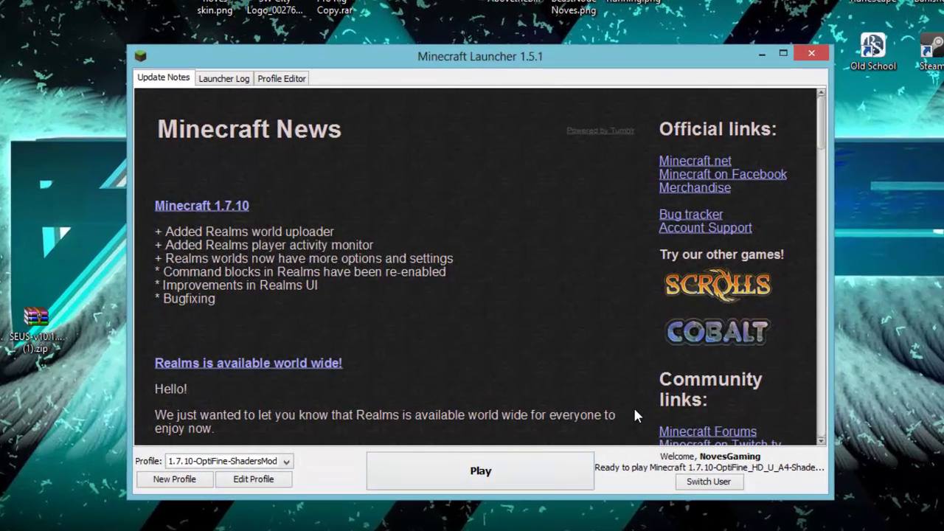
# - Start the game with the 1.7.10-OptiFine-ShadersMod profile and close the launcher window
pyautogui.click(234, 465)
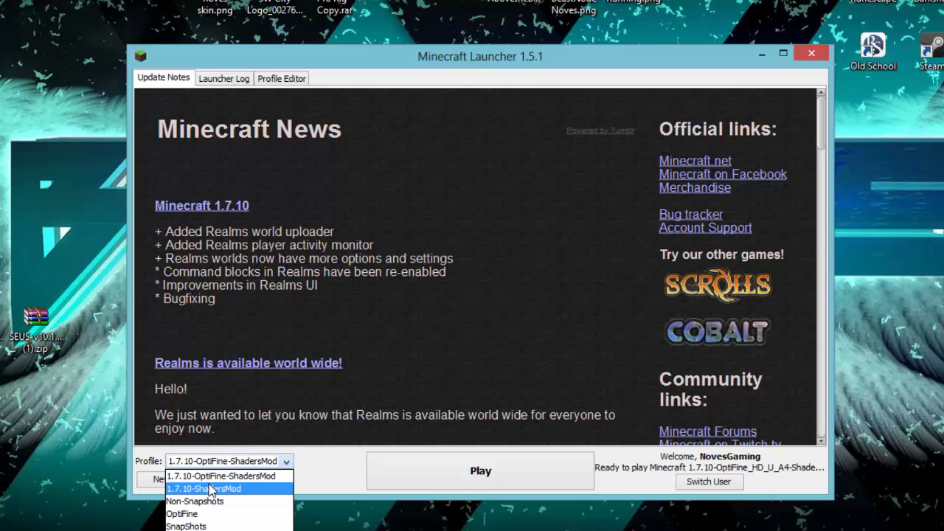
pyautogui.click(249, 476)
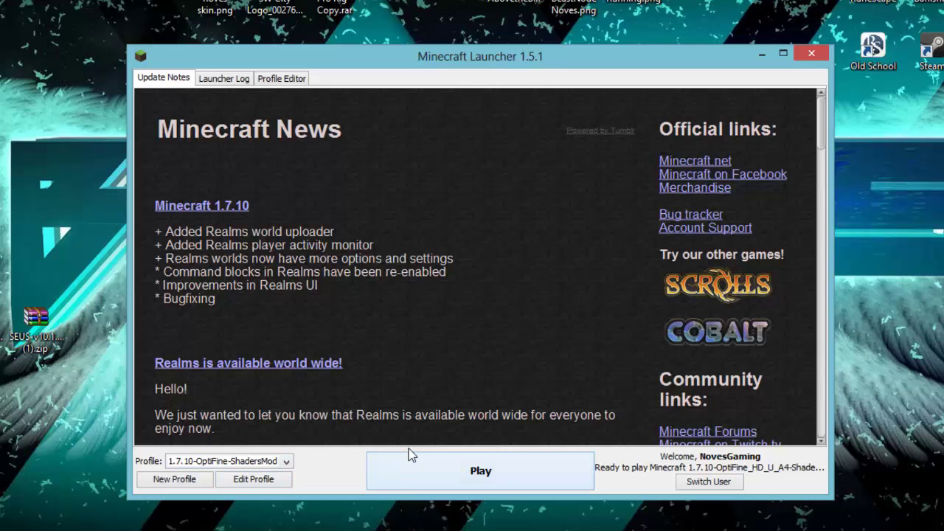
pyautogui.click(420, 472)
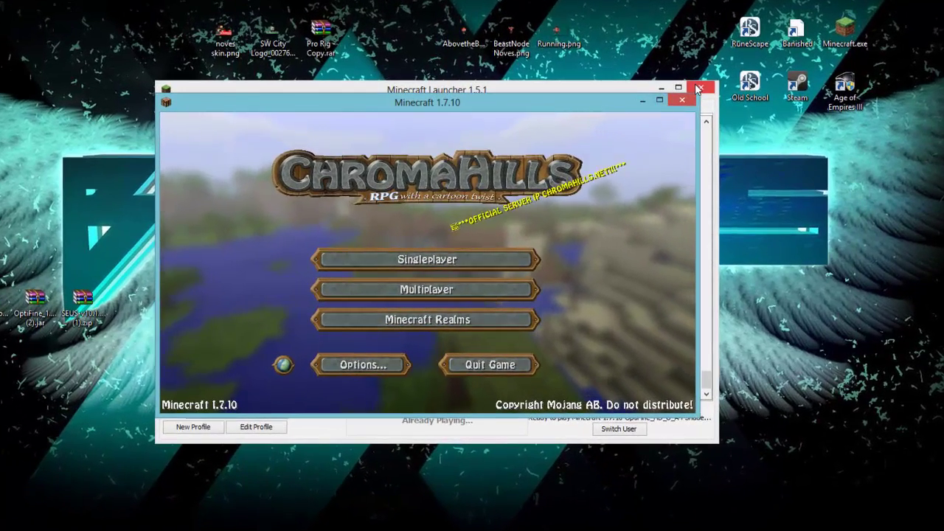
pyautogui.click(700, 89)
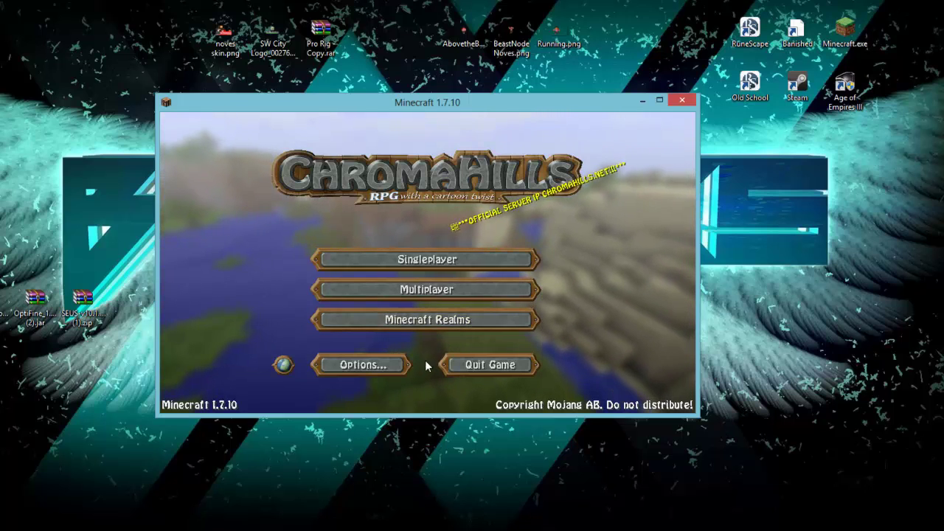
# - Open the shaderpacks folder from the game's shader options and move the SEUS-v10.1-Standard (1).zip file from the desktop into it
pyautogui.click(370, 367)
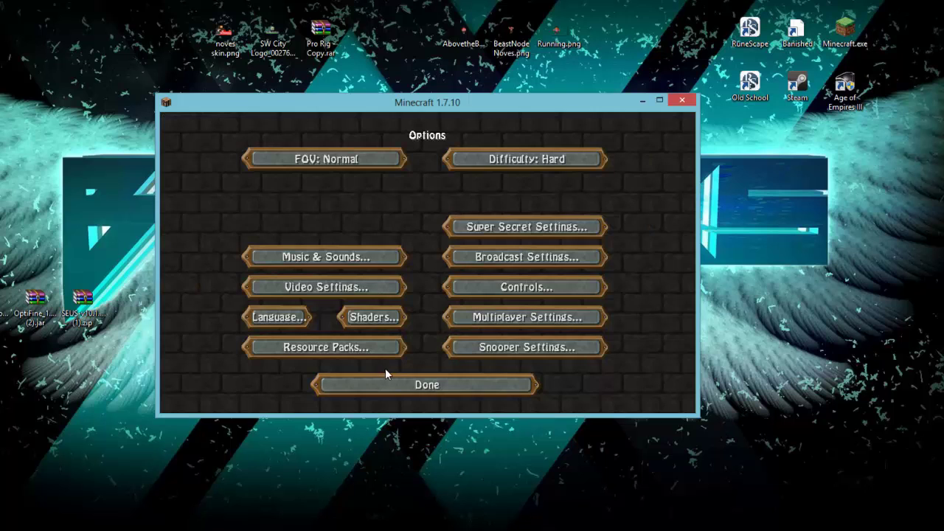
pyautogui.click(367, 318)
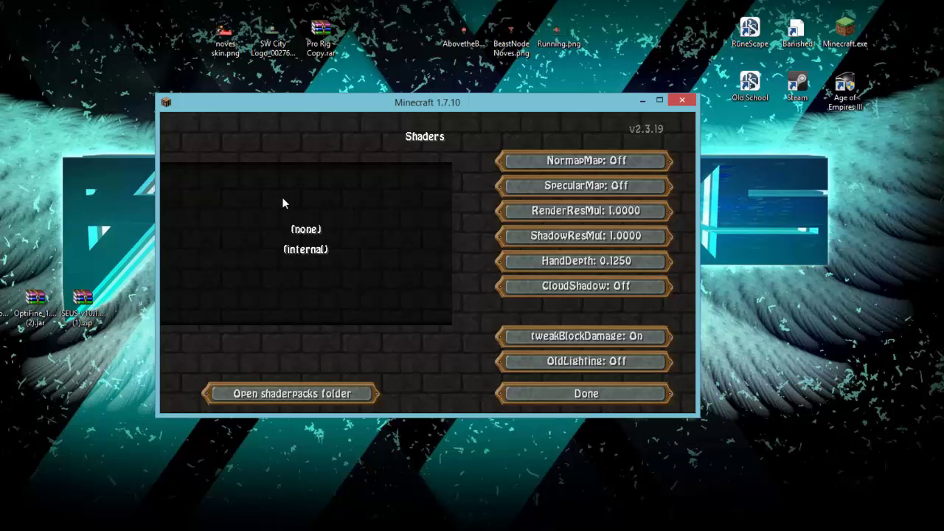
pyautogui.click(295, 396)
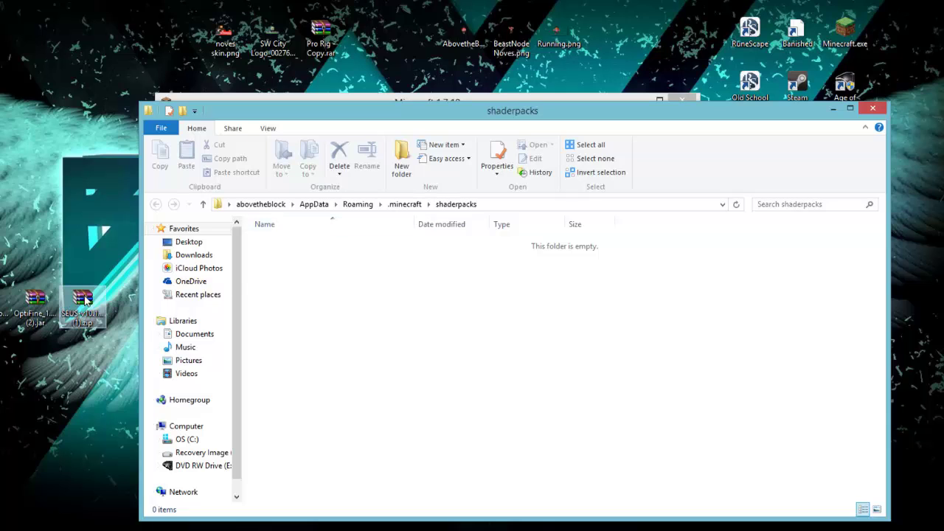
pyautogui.moveTo(84, 299); pyautogui.dragTo(422, 282)
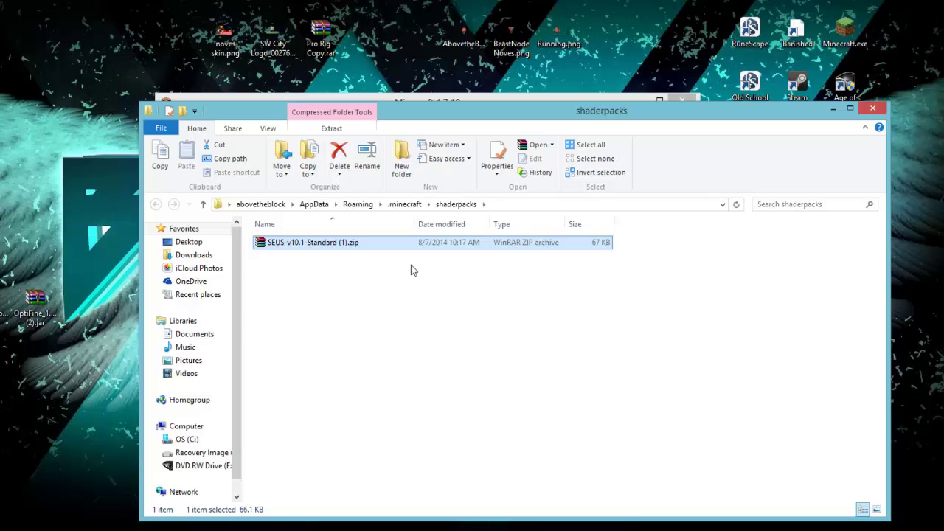
# - Switch back to the game, choose SEUS-v10.1-Standard (1).zip as the shaderpack and return to the title screen
pyautogui.click(562, 99)
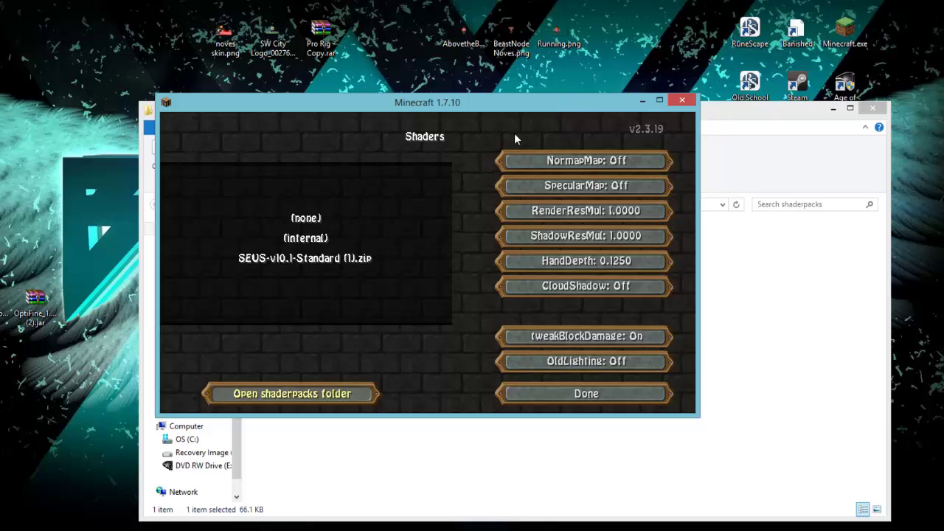
pyautogui.click(281, 261)
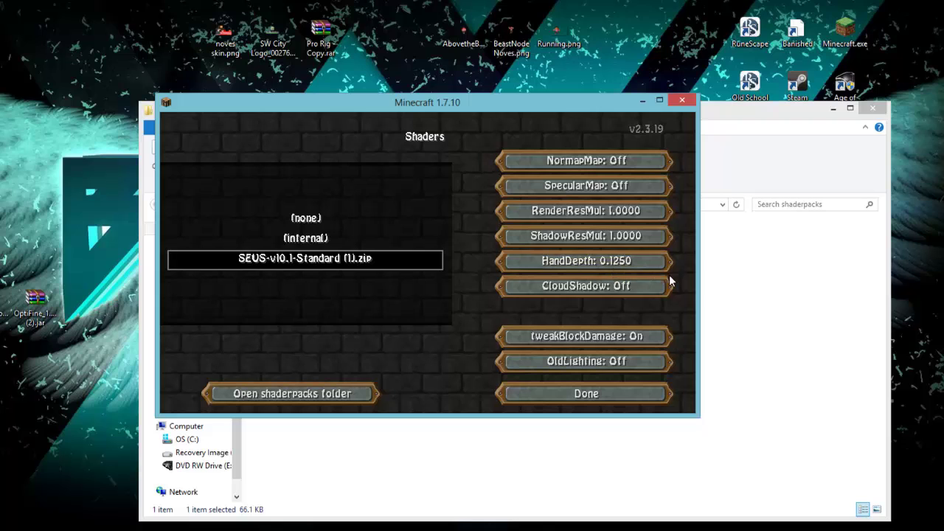
pyautogui.click(645, 394)
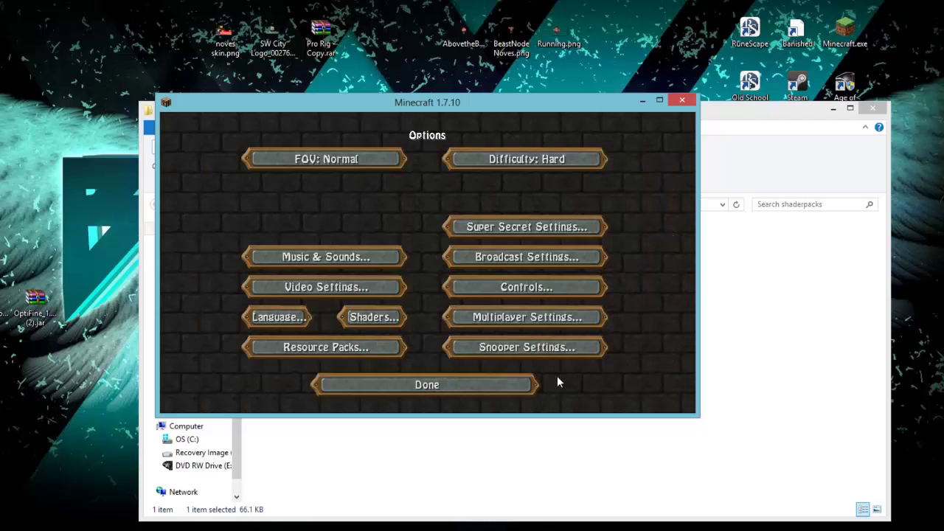
pyautogui.click(496, 391)
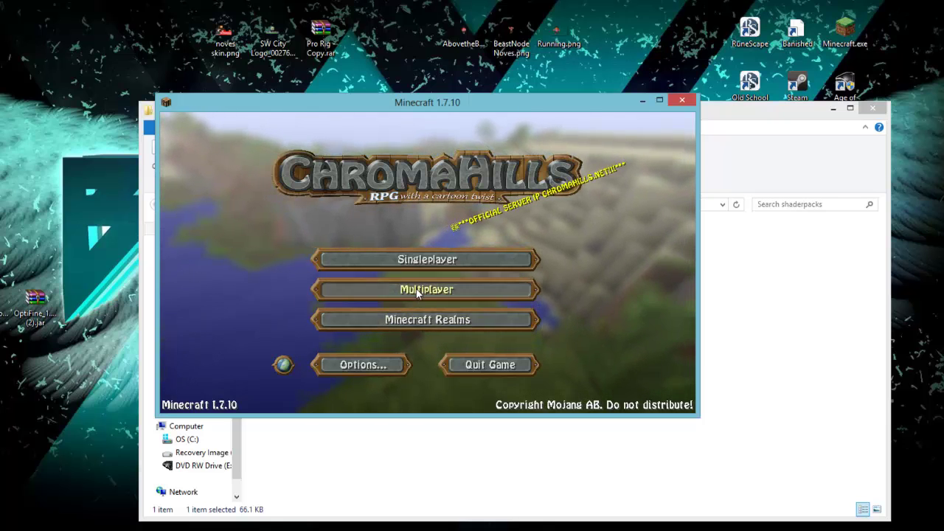
pyautogui.click(390, 290)
pyautogui.click(563, 391)
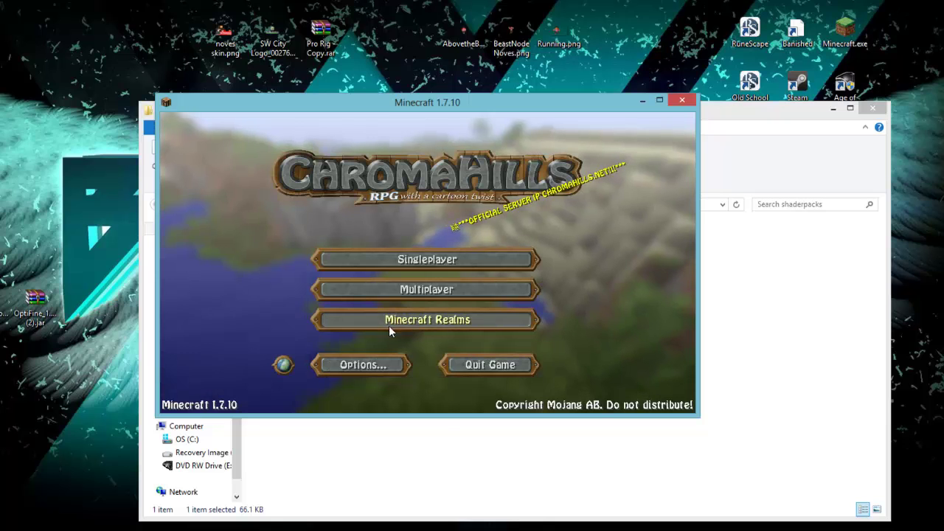
pyautogui.click(361, 361)
pyautogui.click(370, 381)
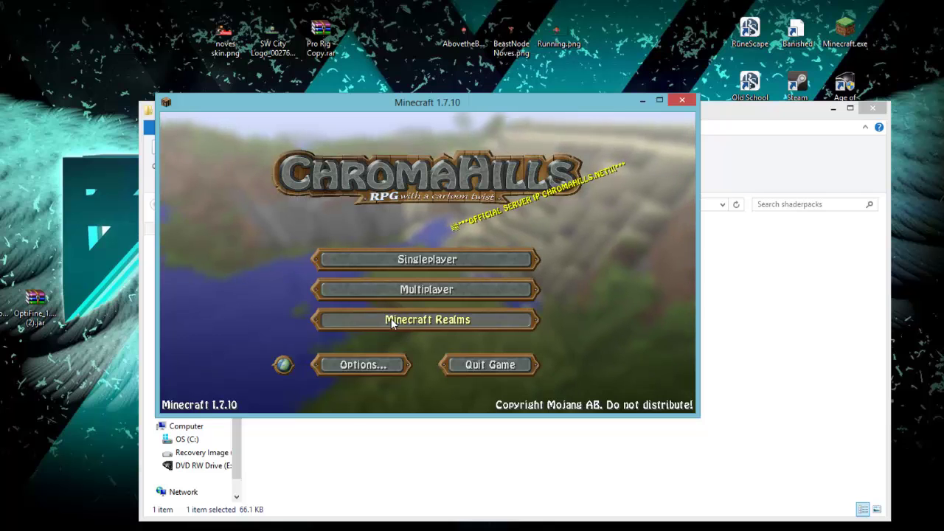
pyautogui.click(370, 370)
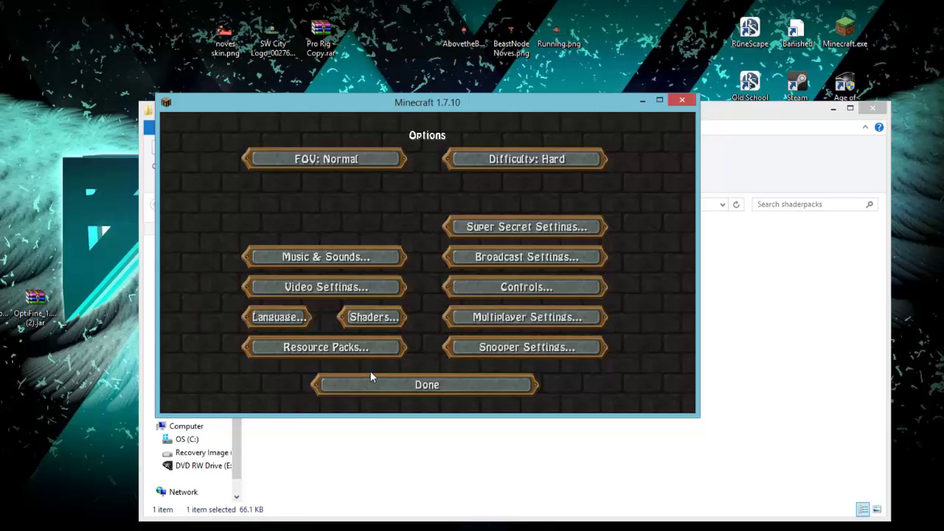
pyautogui.click(360, 351)
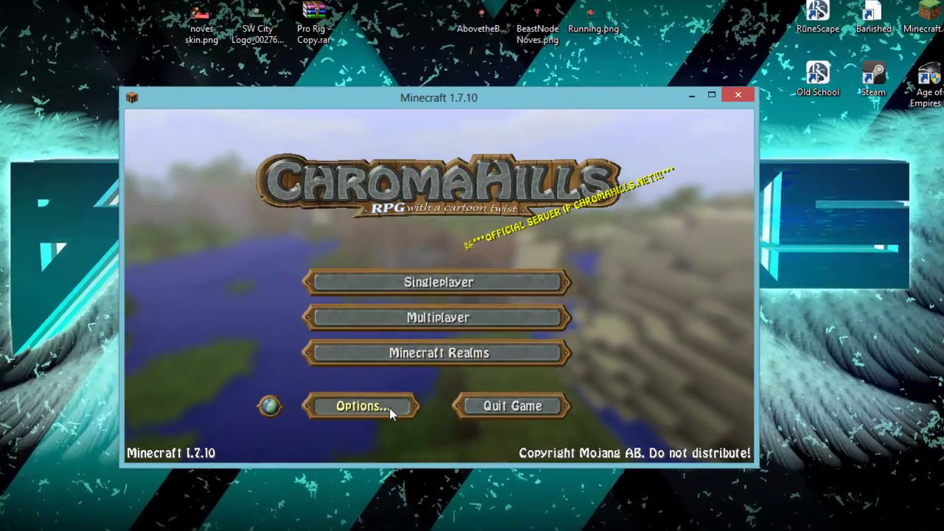
# - Reopen the shader options, select the SEUS-v10.1-Standard (1).zip shaderpack again and leave the options
pyautogui.click(389, 408)
pyautogui.click(351, 351)
pyautogui.click(327, 286)
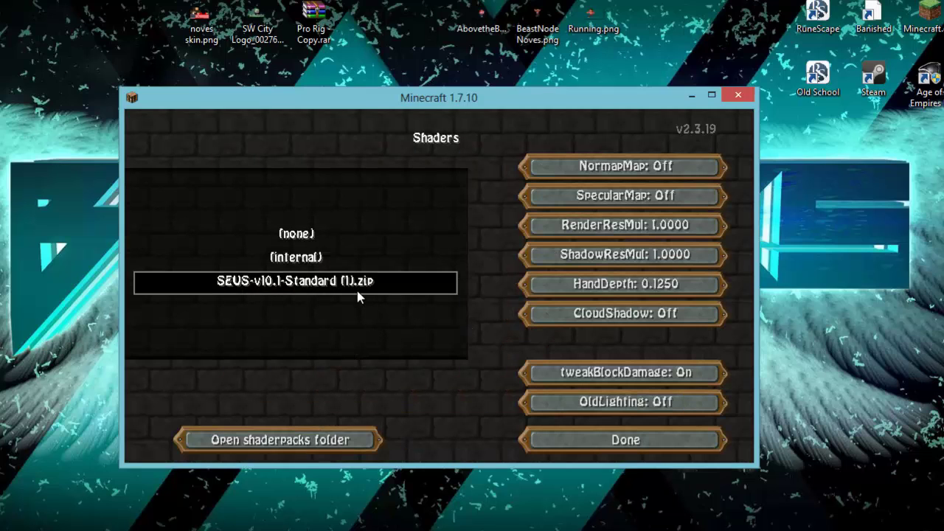
pyautogui.click(593, 439)
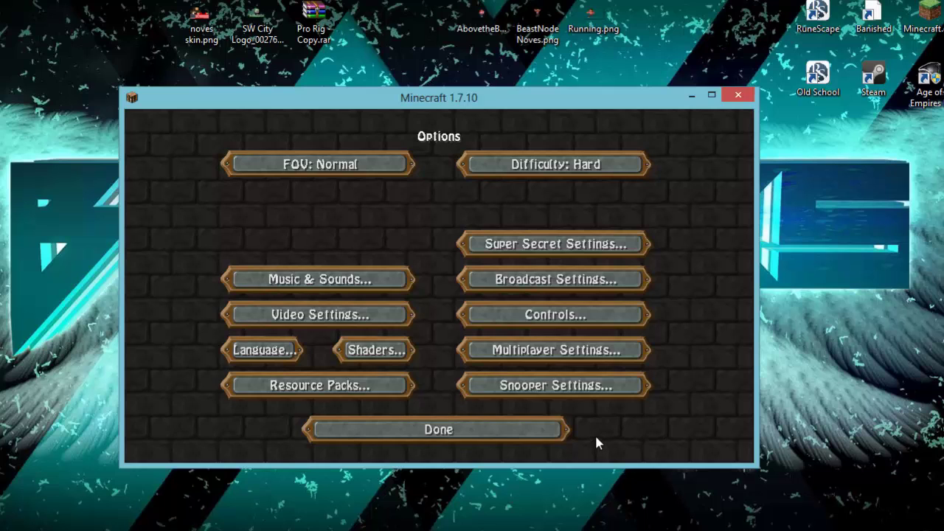
pyautogui.click(494, 434)
# - Load the singleplayer world named Creative world, maximize the game window and resume play
pyautogui.click(498, 282)
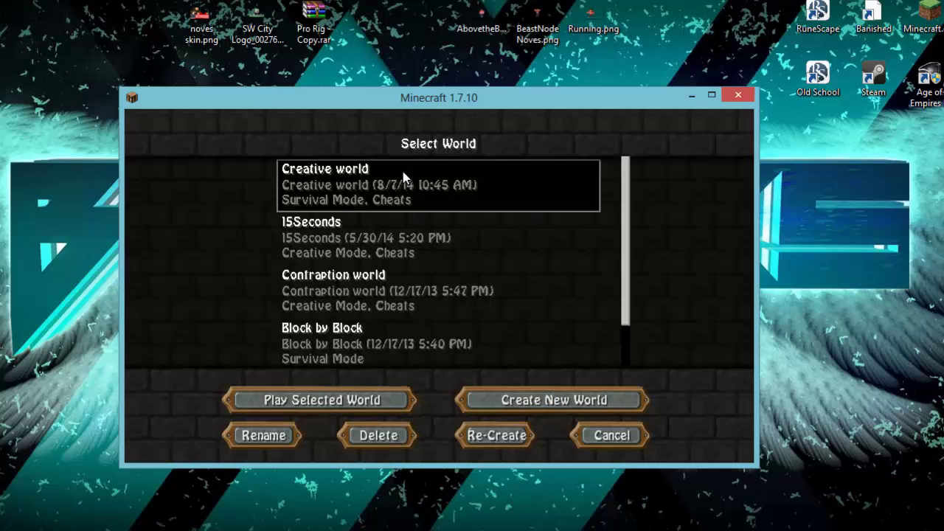
pyautogui.doubleClick(404, 175)
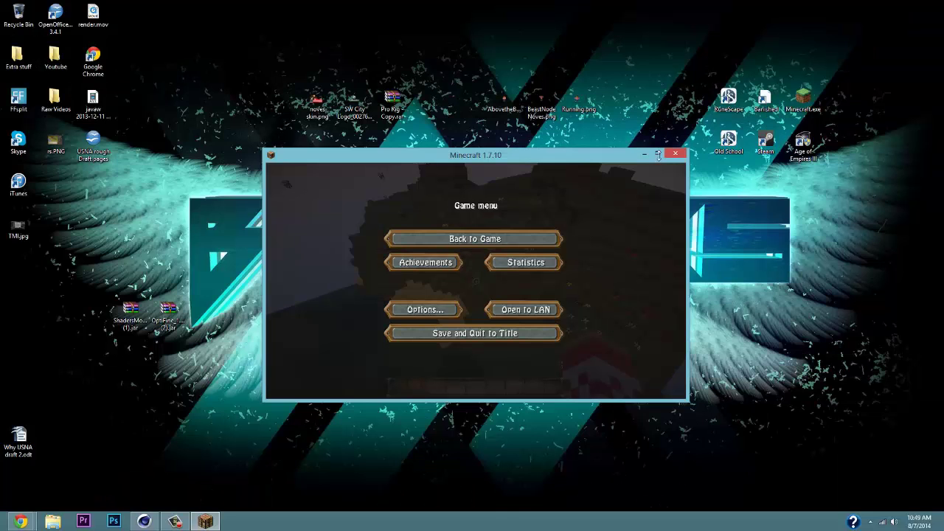
pyautogui.click(712, 94)
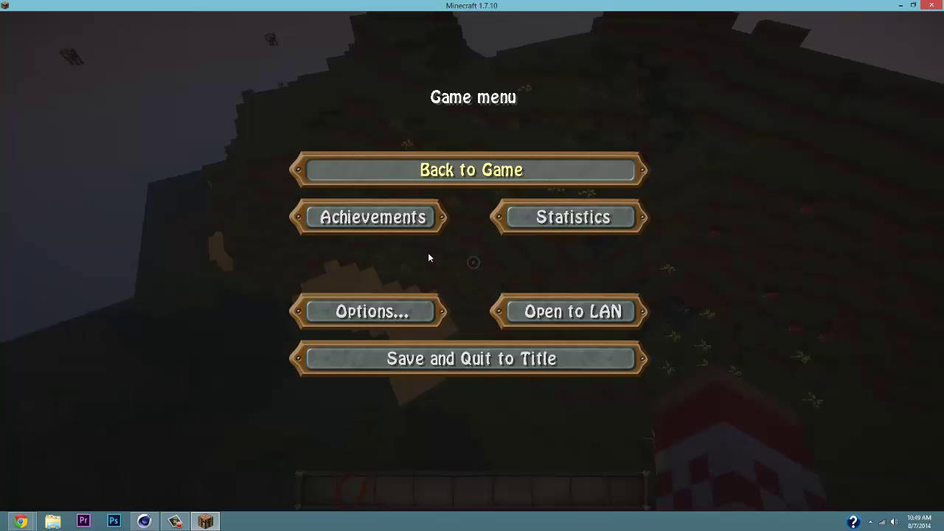
pyautogui.click(427, 174)
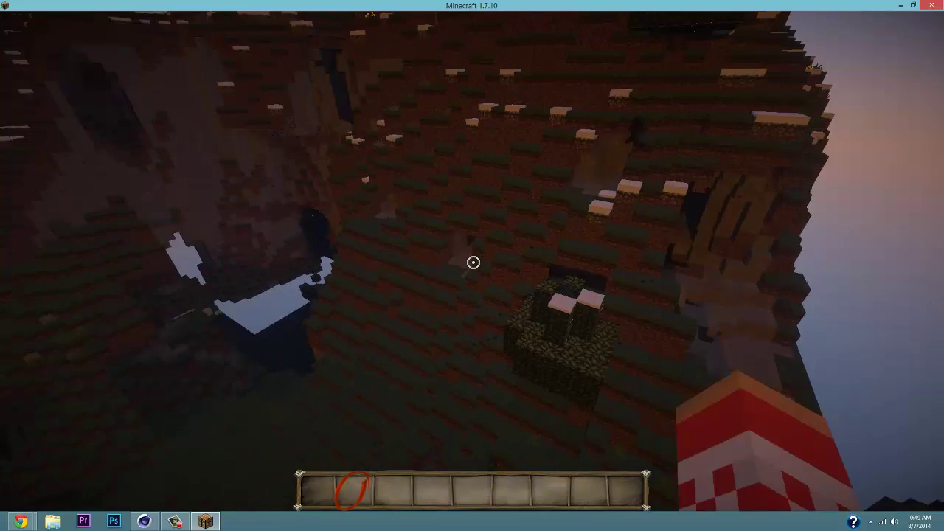
# - Open the creative inventory and browse through the Building Blocks
pyautogui.press('e')
pyautogui.scroll(-6, 528, 210)
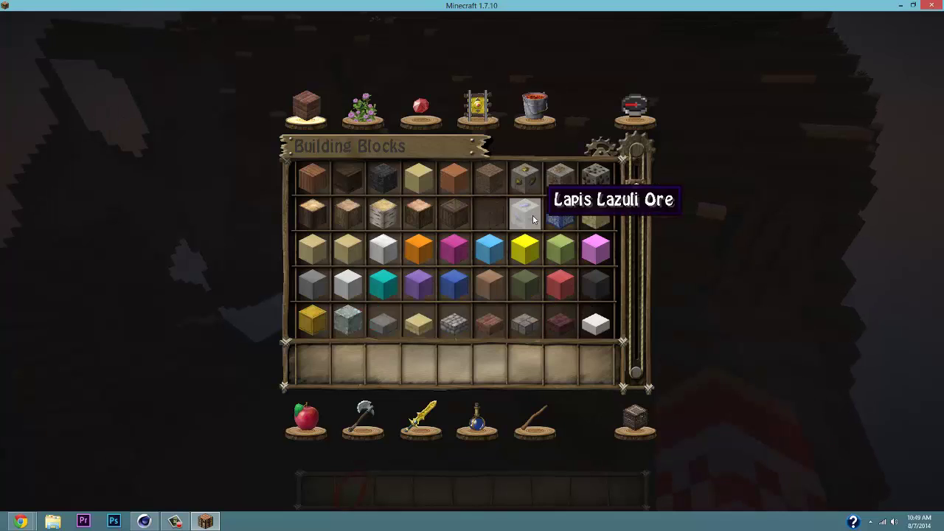
pyautogui.scroll(-10, 533, 219)
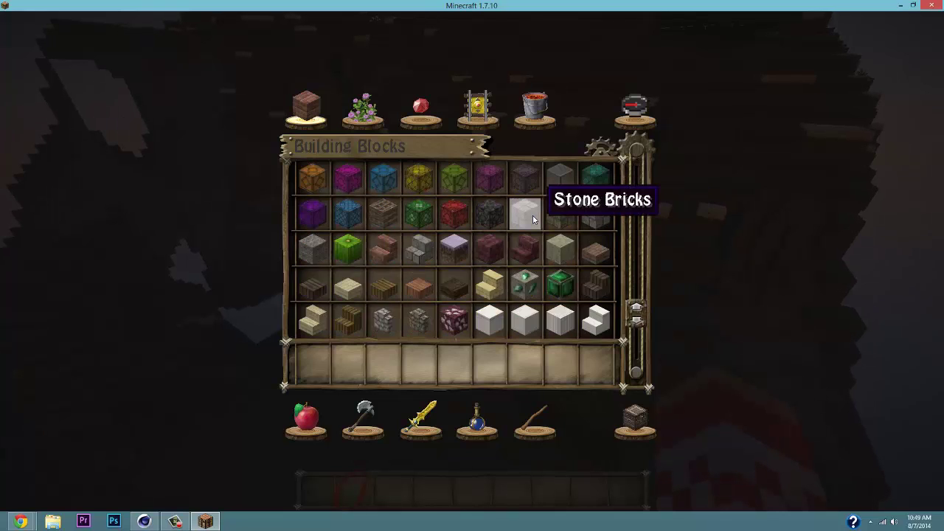